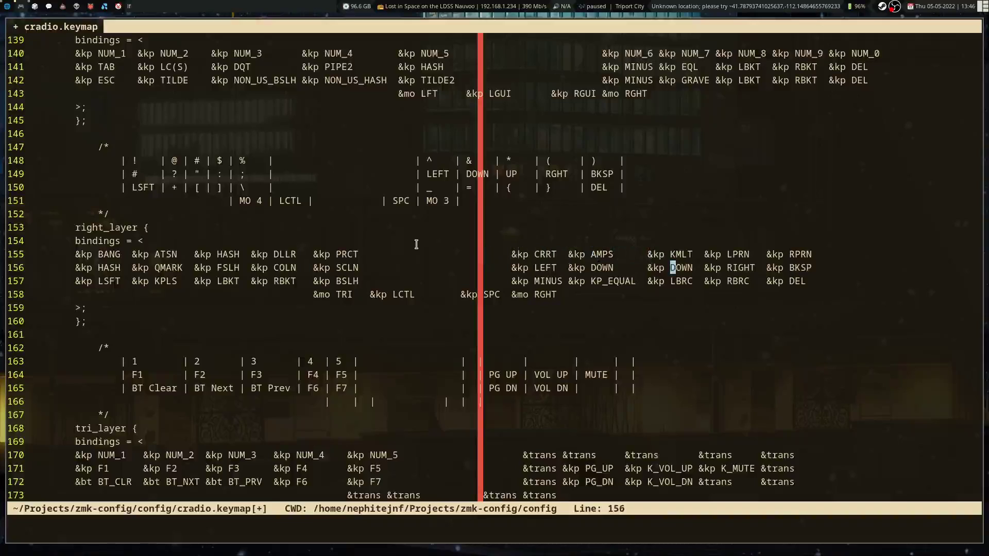
# Replace the second DOWN binding on line 156 of right_layer with UP, then save and close the keymap
pyautogui.write('cwUP')
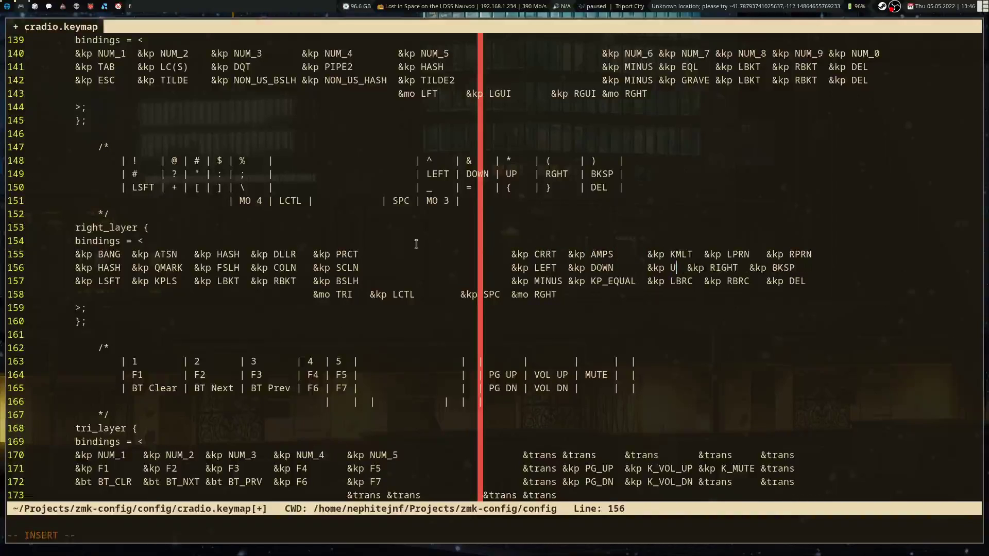
pyautogui.press('Escape')
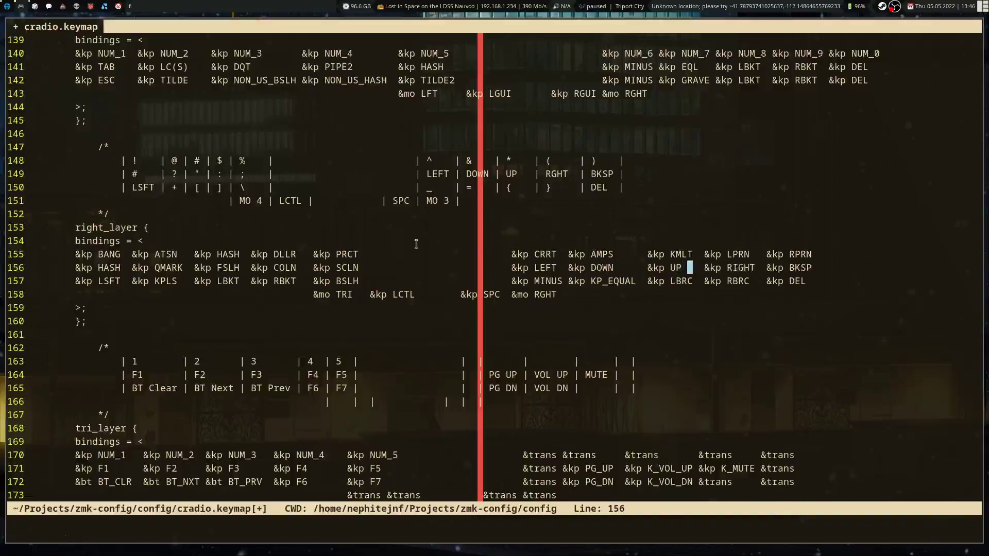
pyautogui.write(':wq')
pyautogui.press('Return')
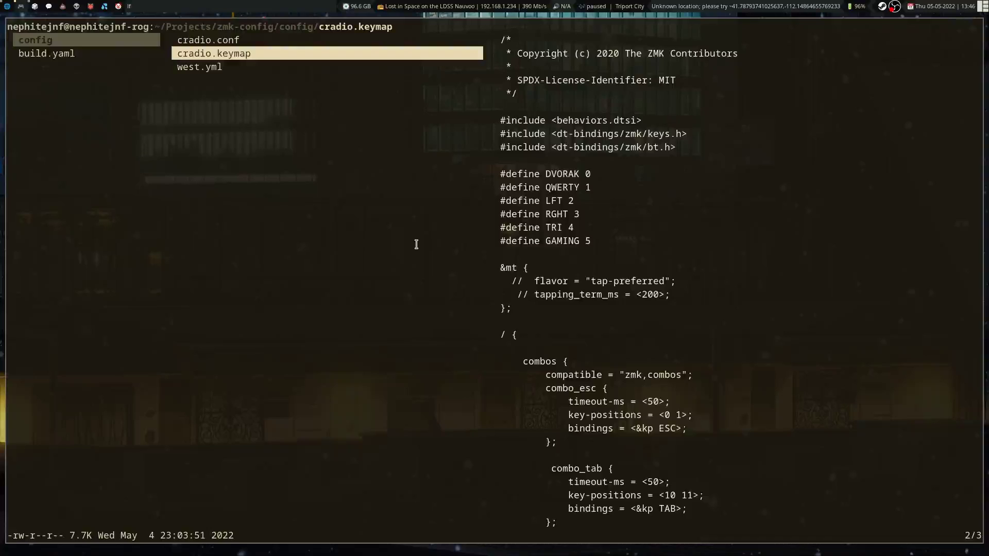
# Leave the file manager for a shell in the config folder and stage the tracked changes with git add -u
pyautogui.hotkey('shift', 's')
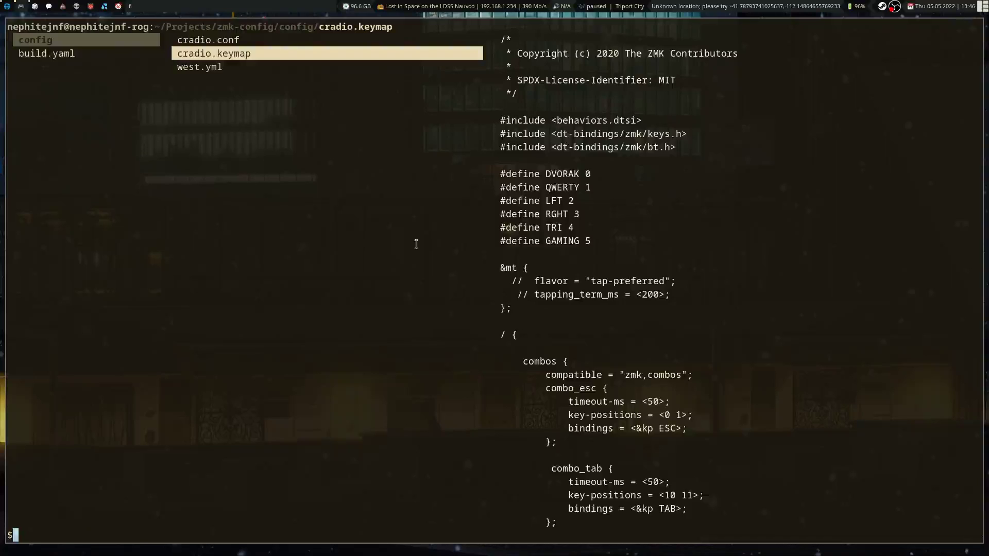
pyautogui.hotkey('ctrl', 'd')
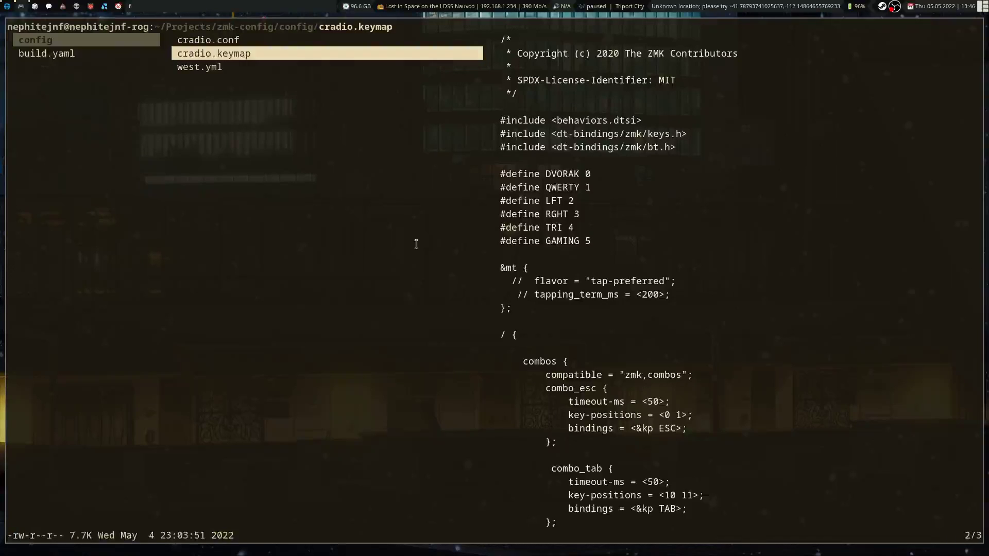
pyautogui.press('q')
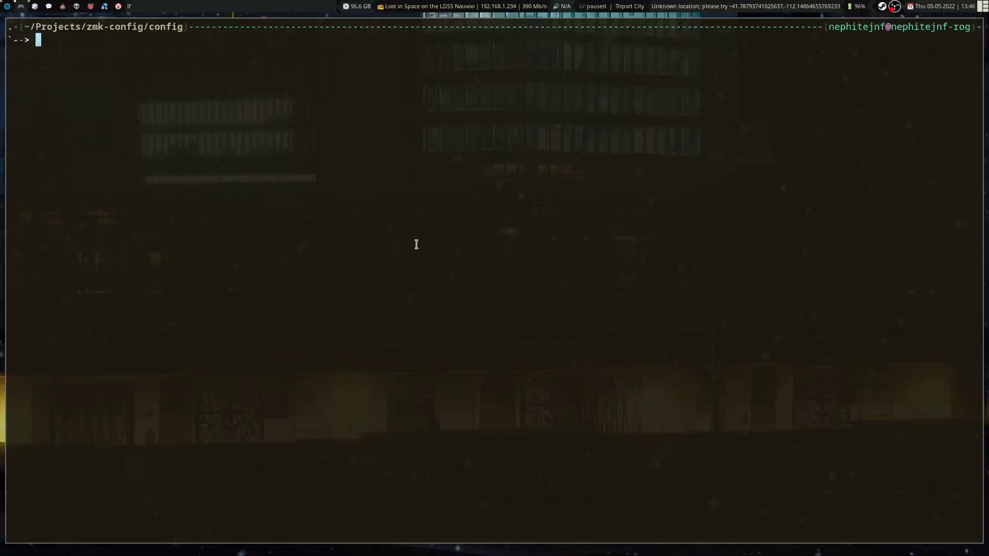
pyautogui.write('git add -u')
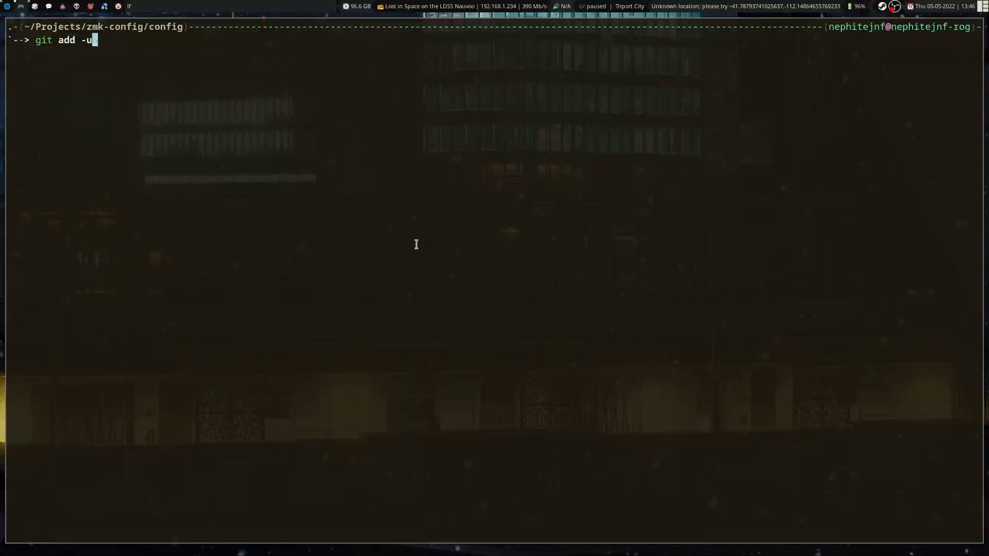
pyautogui.press('Return')
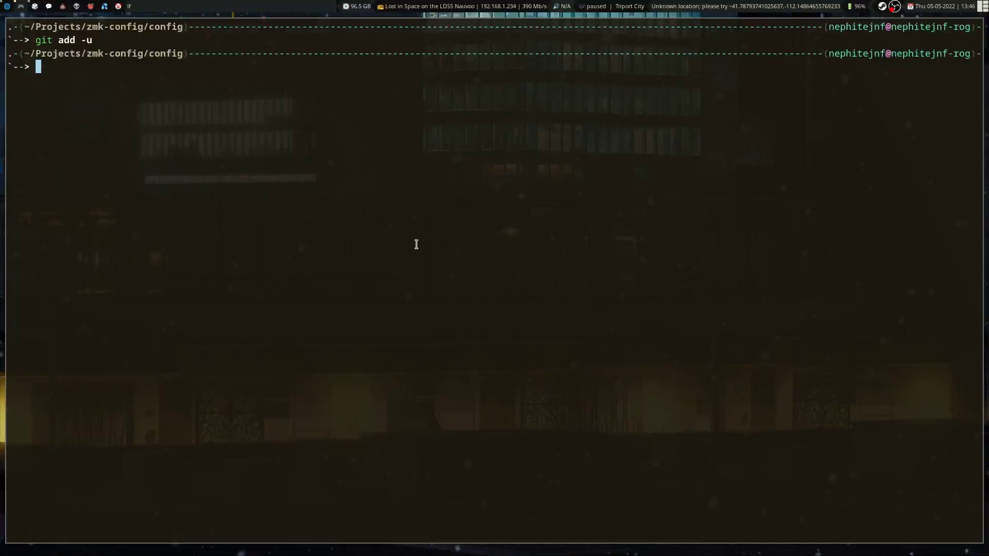
# Commit the staged keymap change with the message "Fix up key" and push it to the remote repository
pyautogui.write('git acommit')
pyautogui.press('Return')
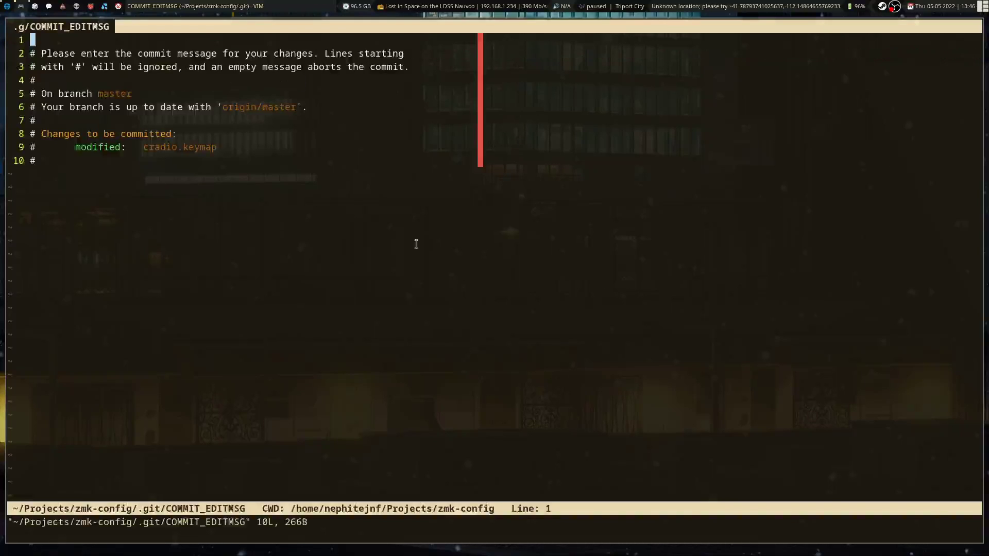
pyautogui.write('iF')
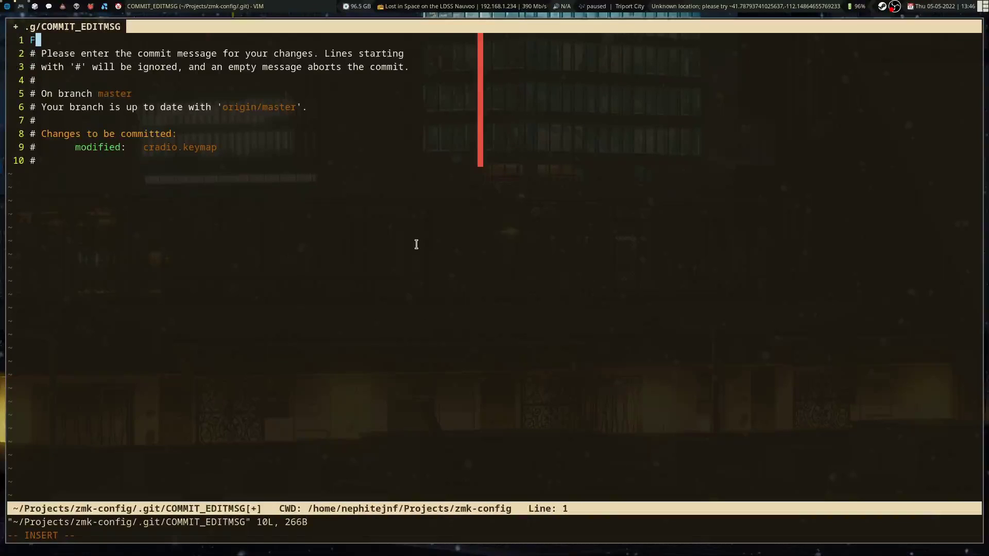
pyautogui.write('ix up key')
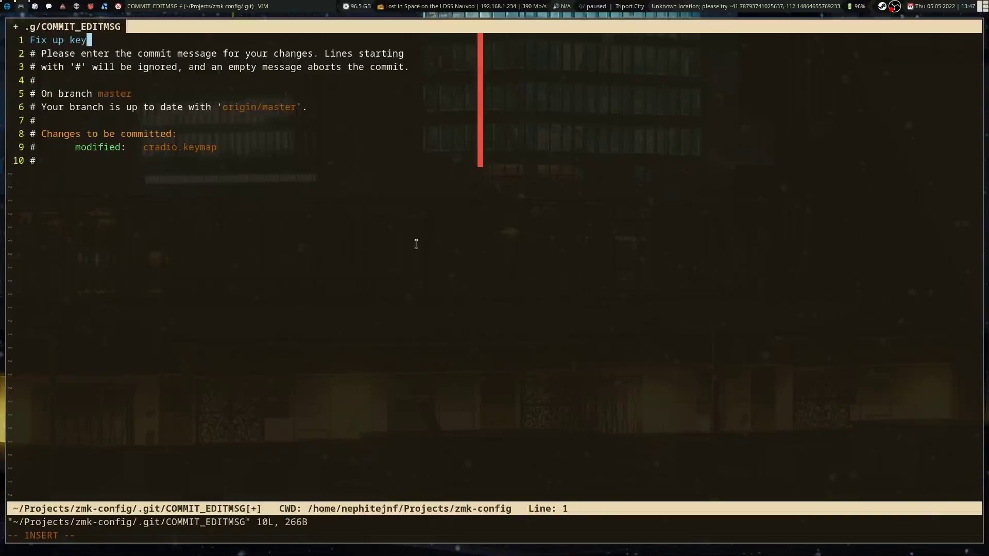
pyautogui.press('Escape')
pyautogui.write(':wq')
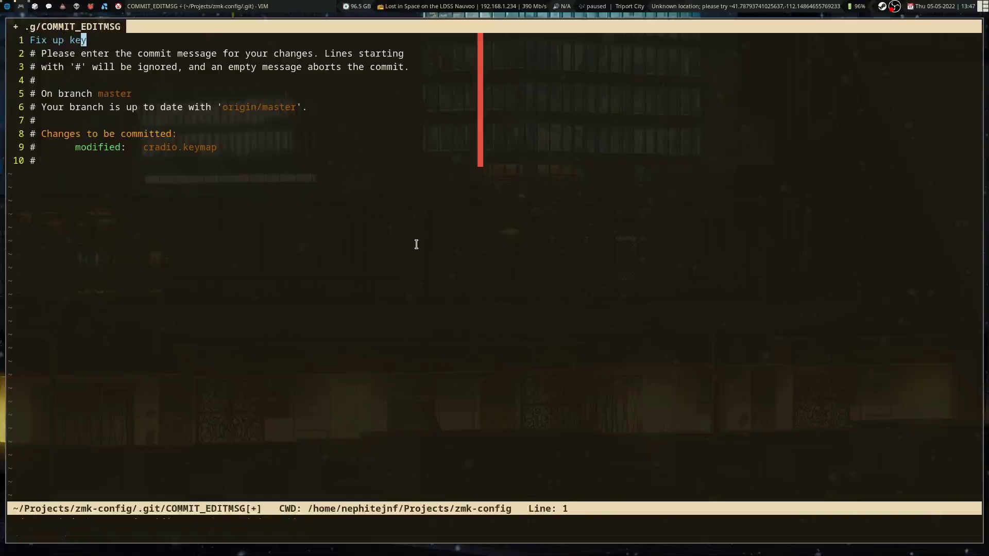
pyautogui.press('Return')
pyautogui.write('git push')
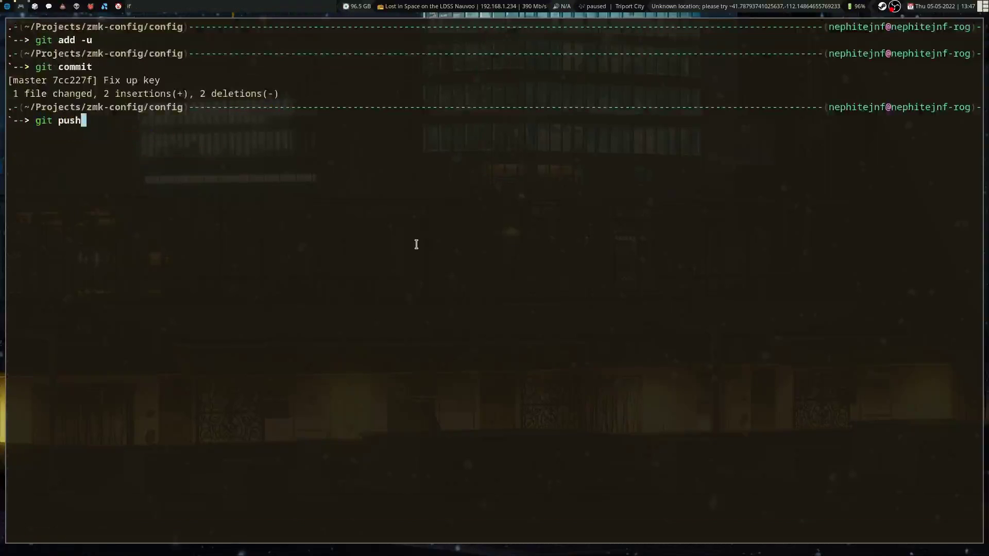
pyautogui.press('Return')
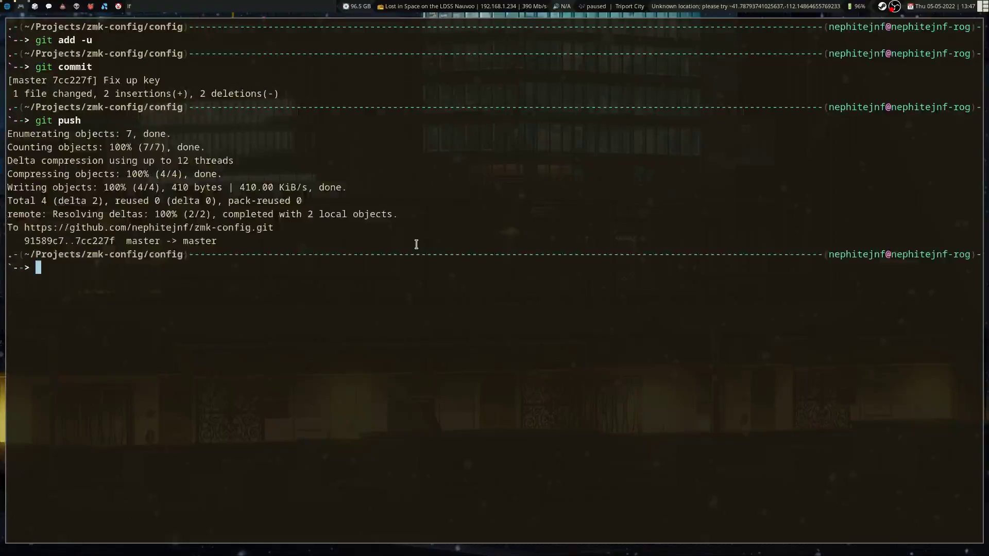
# Switch to GitHub in Chromium and open the "Fix up key" workflow run under the zmk-config repository's Actions
pyautogui.press('super+2')
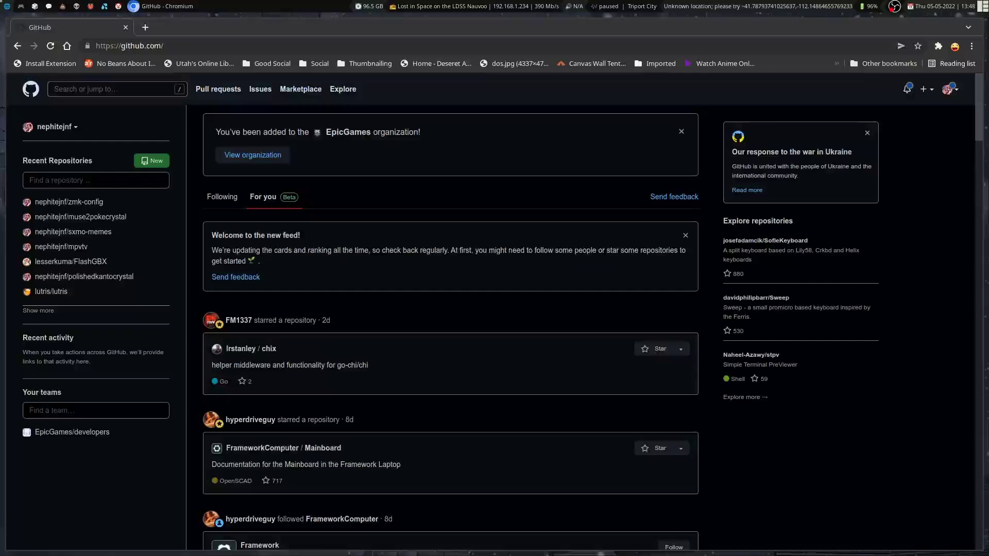
pyautogui.click(77, 208)
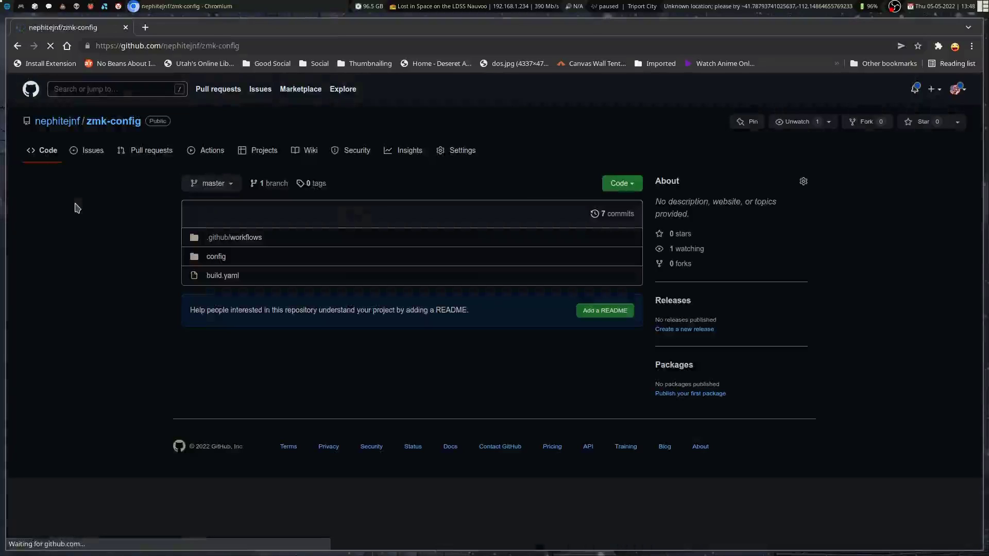
pyautogui.click(218, 159)
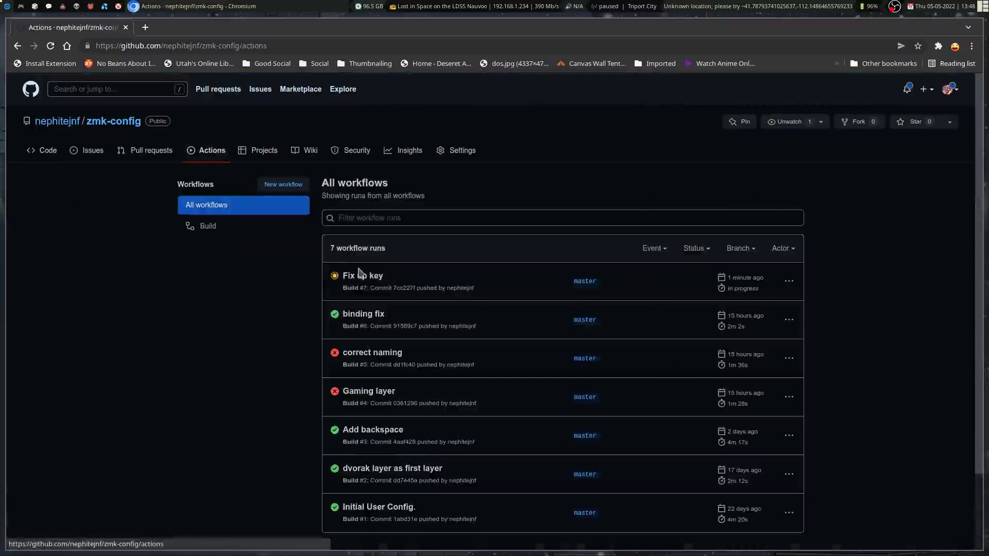
pyautogui.click(360, 279)
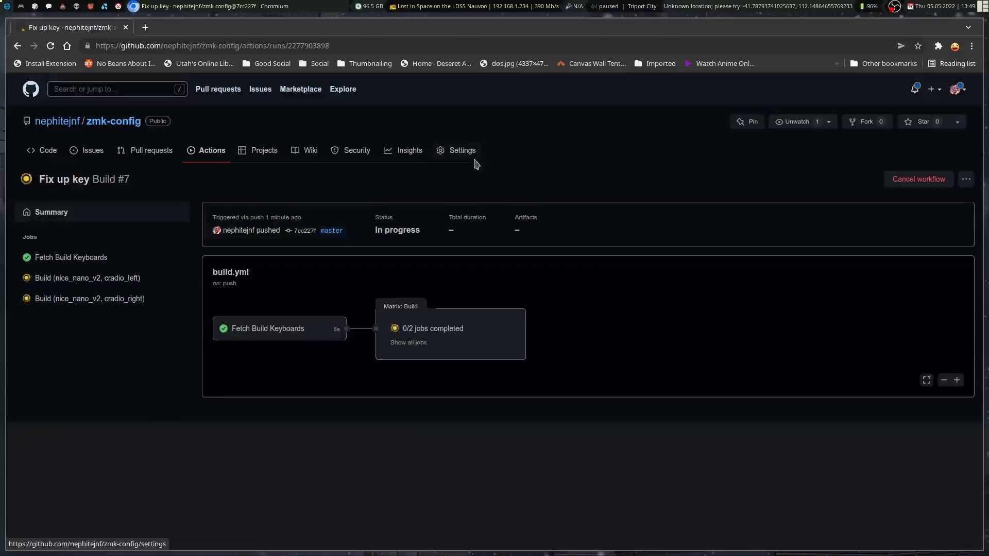
# Switch back to the terminal workspace, start the lf file manager and enter the Projects folder in the home directory
pyautogui.press('super+2')
pyautogui.press('super+r')
pyautogui.press('Down')
pyautogui.press('Down')
pyautogui.press('Down')
pyautogui.press('Down')
pyautogui.press('Down')
pyautogui.press('Down')
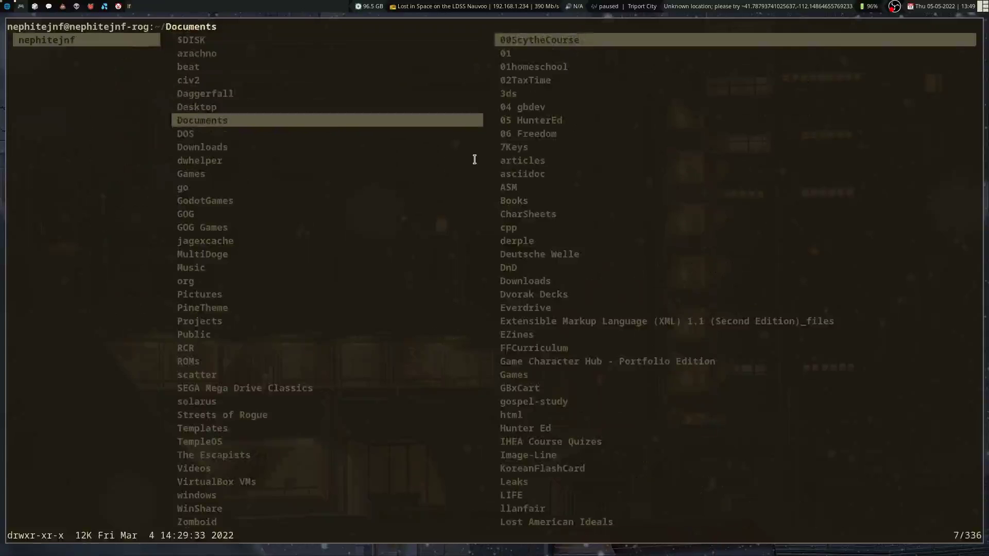
pyautogui.press('Down')
pyautogui.press('Down')
pyautogui.press('Up')
pyautogui.press('Up')
pyautogui.press('Down')
pyautogui.press('Down')
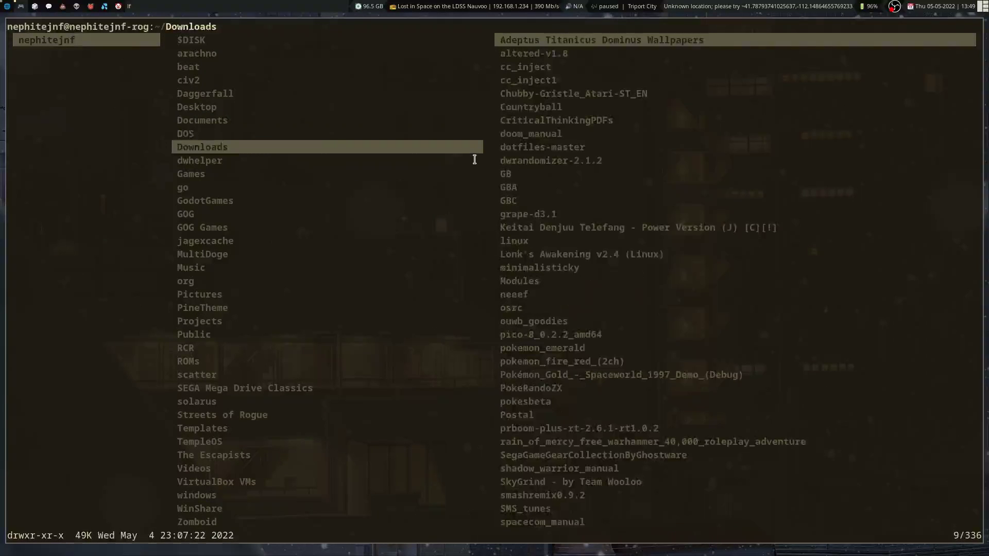
pyautogui.press('Down')
pyautogui.press('Down')
pyautogui.press('Down')
pyautogui.press('Down')
pyautogui.press('Down')
pyautogui.press('Down')
pyautogui.press('Down')
pyautogui.press('Down')
pyautogui.press('Down')
pyautogui.press('Down')
pyautogui.press('Down')
pyautogui.press('Down')
pyautogui.press('Down')
pyautogui.press('Right')
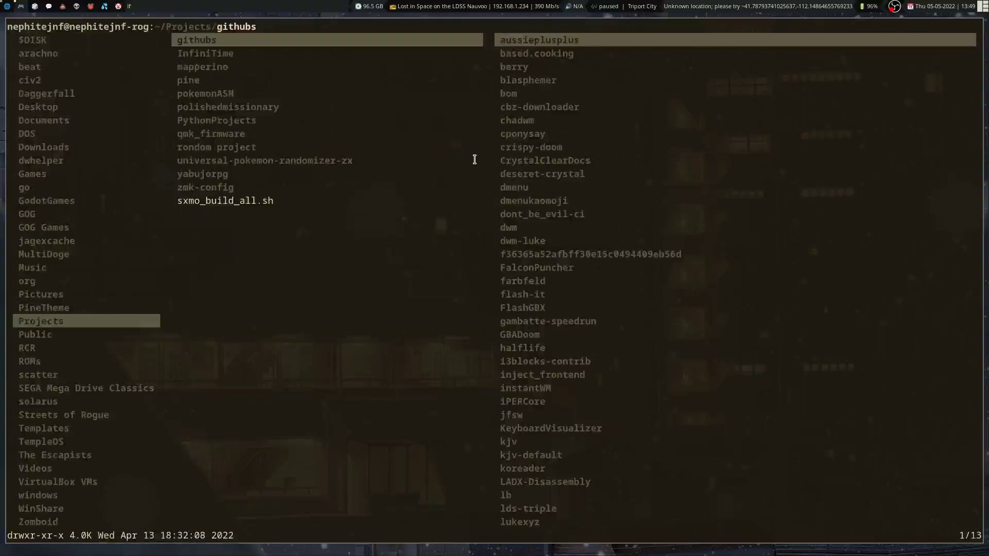
# Go into the keyboards folder of the qmk_firmware project
pyautogui.press('Down')
pyautogui.press('Down')
pyautogui.press('Down')
pyautogui.press('Down')
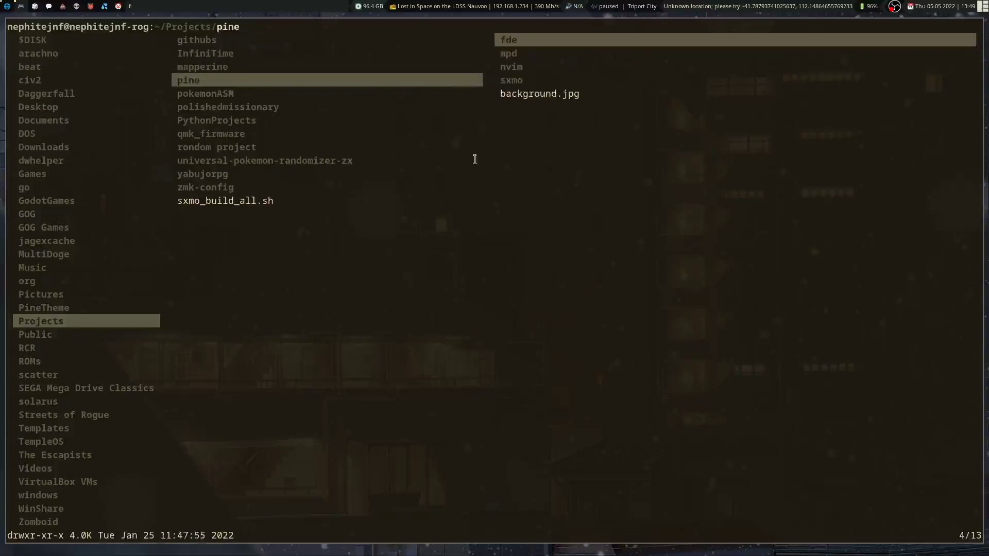
pyautogui.press('Down')
pyautogui.press('Down')
pyautogui.press('Down')
pyautogui.press('Right')
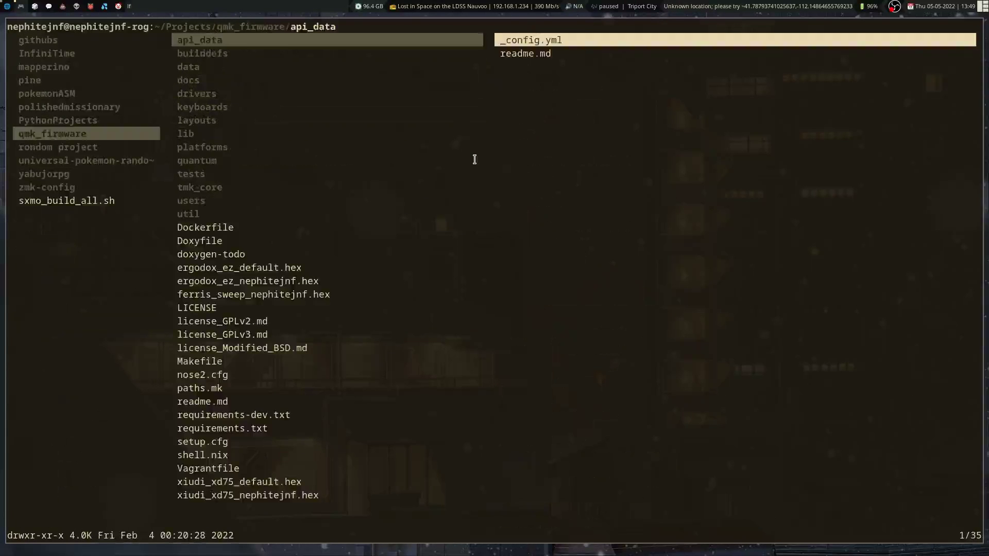
pyautogui.press('Down')
pyautogui.press('Down')
pyautogui.press('Down')
pyautogui.press('Up')
pyautogui.press('Up')
pyautogui.press('Down')
pyautogui.press('Down')
pyautogui.press('Down')
pyautogui.press('Down')
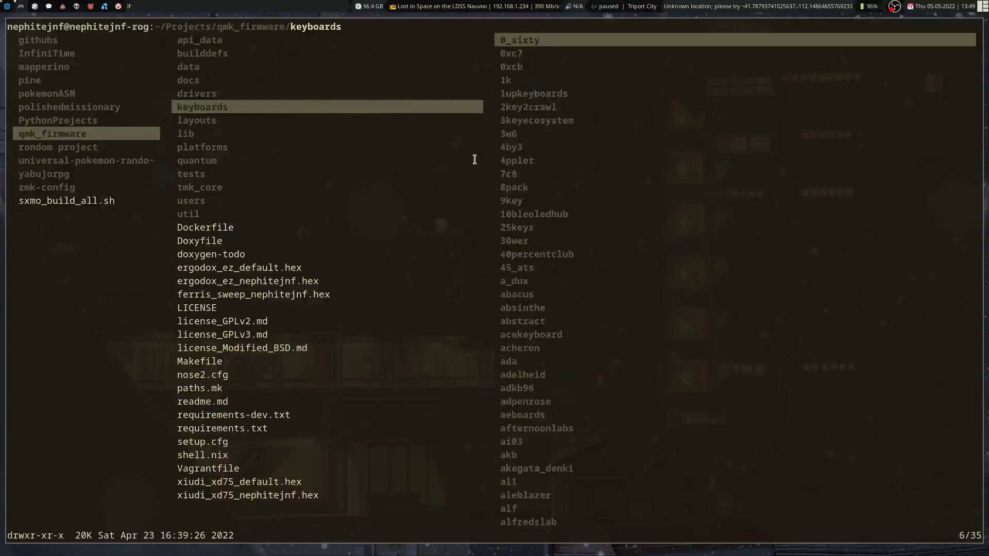
pyautogui.press('Right')
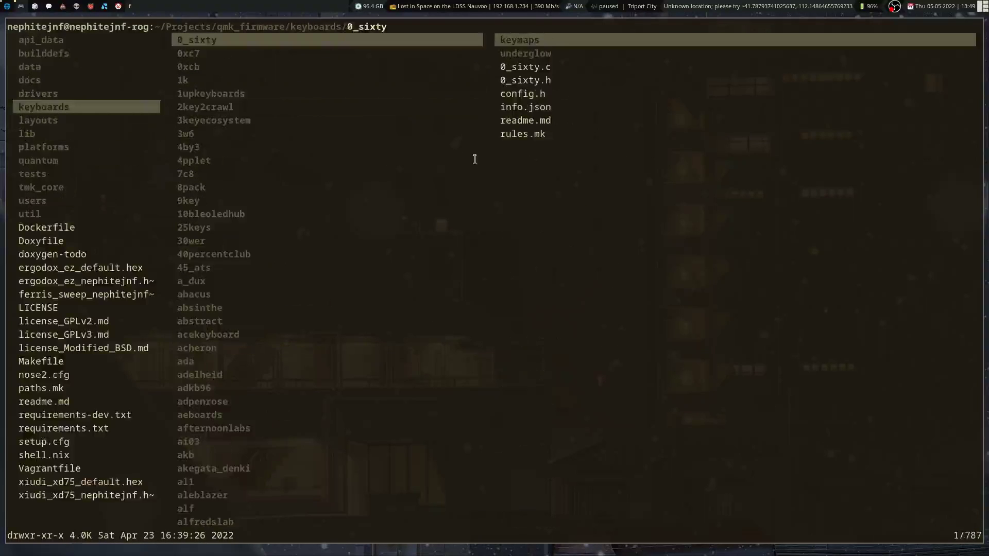
# Search the keyboards for "ferr", enter the ferris folder and look inside its sweep subfolder
pyautogui.press('/')
pyautogui.write('ferr')
pyautogui.press('Return')
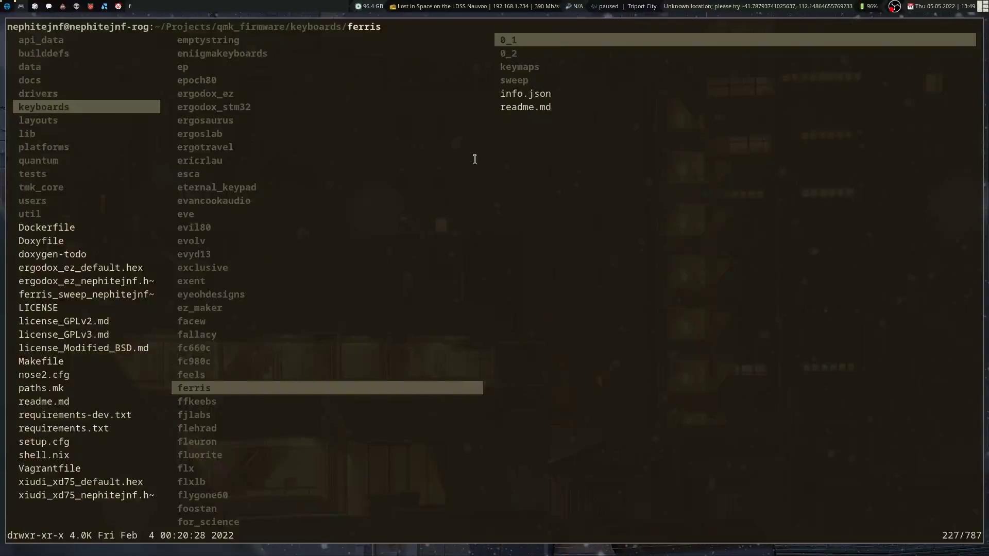
pyautogui.press('Right')
pyautogui.press('Down')
pyautogui.press('Down')
pyautogui.press('Down')
pyautogui.press('Right')
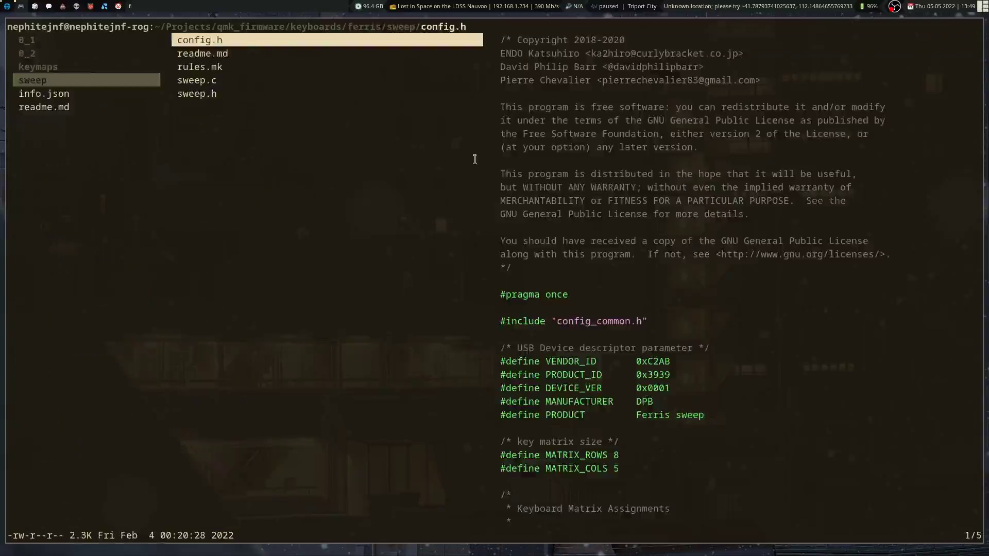
# Return to the ferris folder and open keymap.c from the keymaps subfolder named after the logged-in account
pyautogui.press('Left')
pyautogui.press('Up')
pyautogui.press('Right')
pyautogui.press('Down')
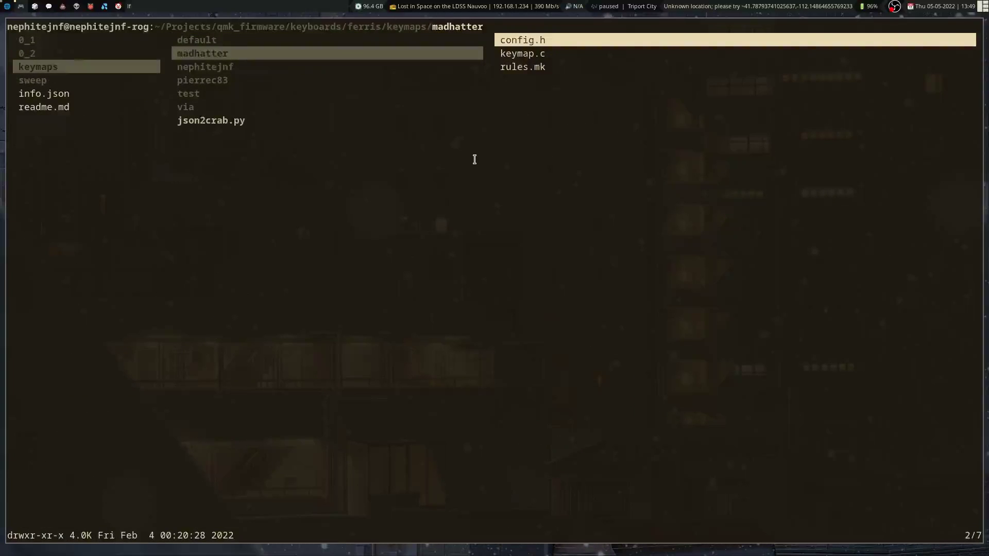
pyautogui.press('Down')
pyautogui.press('Right')
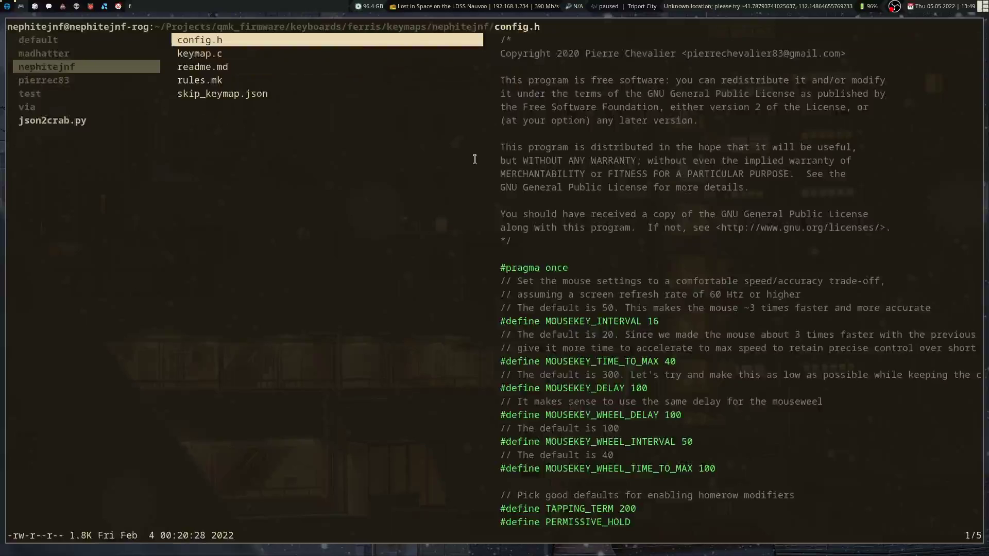
pyautogui.press('Down')
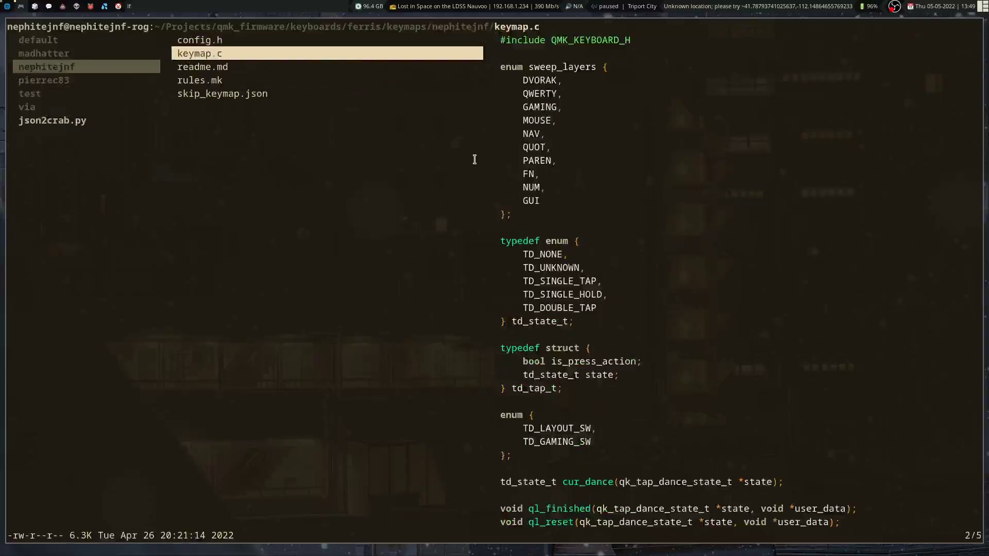
pyautogui.press('Right')
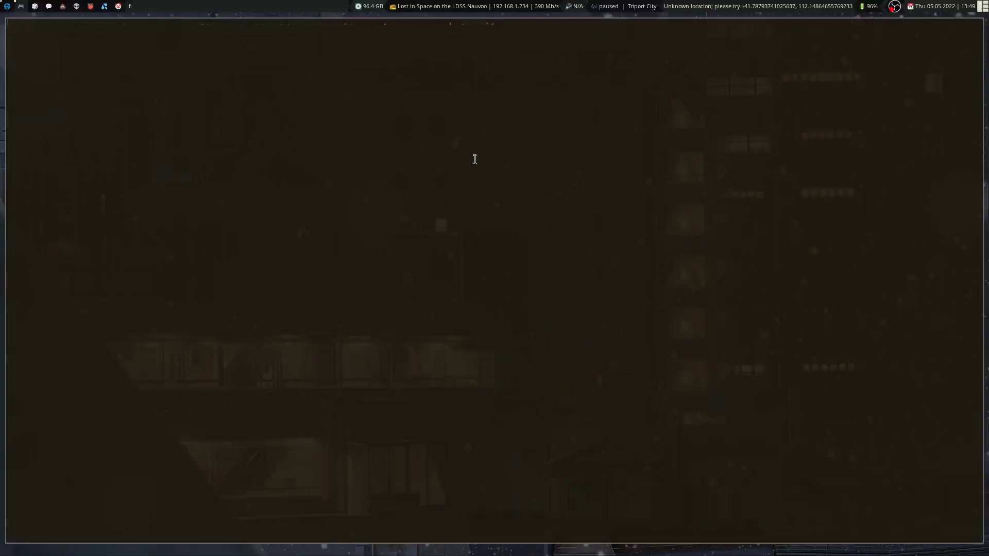
# Read through keymap.c from the beginning down to the MOUSE layer definition
pyautogui.press('Down')
pyautogui.press('Down')
pyautogui.press('Down')
pyautogui.press('Down')
pyautogui.press('Down')
pyautogui.press('Down')
pyautogui.press('Down')
pyautogui.press('Down')
pyautogui.press('Down')
pyautogui.press('Down')
pyautogui.press('Down')
pyautogui.press('Down')
pyautogui.press('Down')
pyautogui.press('Down')
pyautogui.press('Down')
pyautogui.press('Down')
pyautogui.press('Down')
pyautogui.press('Down')
pyautogui.press('Down')
pyautogui.press('Down')
pyautogui.press('Down')
pyautogui.press('Down')
pyautogui.press('Down')
pyautogui.press('Down')
pyautogui.press('Down')
pyautogui.press('Down')
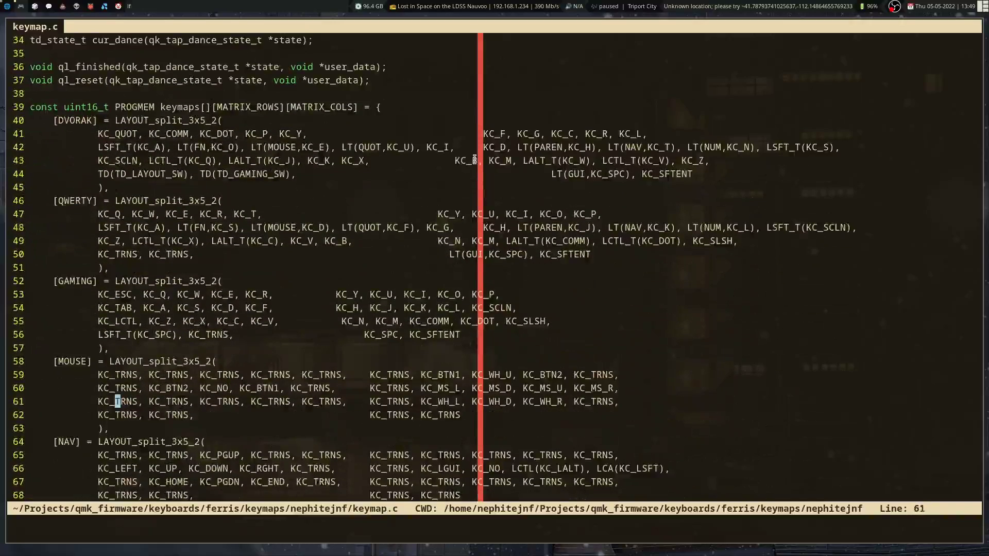
pyautogui.press('Down')
# Examine the QWERTY and GAMING layer definitions in keymap.c, including the thumb-key row of the GAMING layer
pyautogui.press('Up')
pyautogui.press('Up')
pyautogui.press('Up')
pyautogui.press('Up')
pyautogui.press('Up')
pyautogui.press('Up')
pyautogui.press('Up')
pyautogui.press('Up')
pyautogui.press('Up')
pyautogui.press('Up')
pyautogui.press('Up')
pyautogui.press('Up')
pyautogui.press('Up')
pyautogui.press('Up')
pyautogui.press('Up')
pyautogui.press('Up')
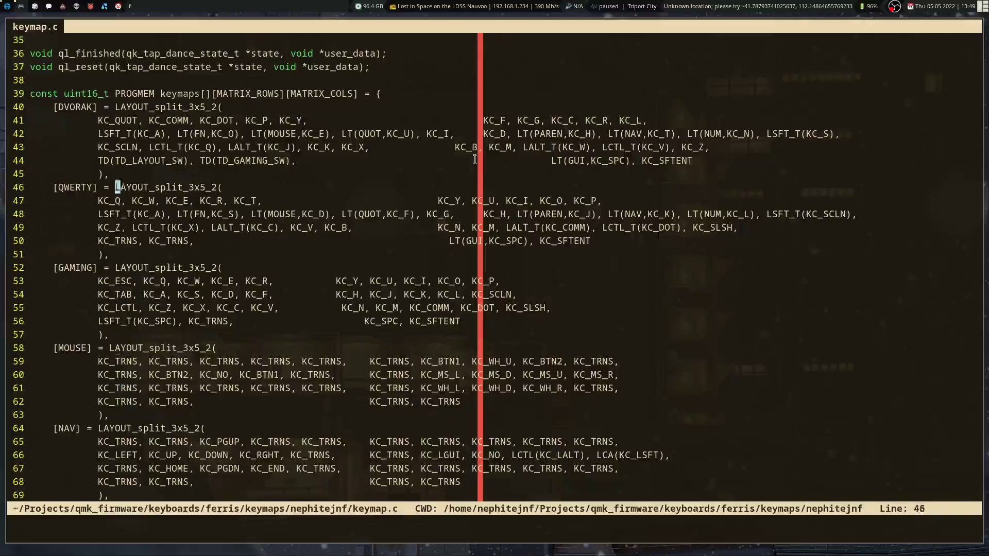
pyautogui.press('Up')
pyautogui.press('Down')
pyautogui.press('Down')
pyautogui.press('Down')
pyautogui.press('Down')
pyautogui.press('Down')
pyautogui.press('Down')
pyautogui.press('Down')
pyautogui.press('Down')
pyautogui.press('Down')
pyautogui.press('Down')
pyautogui.press('Down')
pyautogui.press('Down')
pyautogui.press('Up')
pyautogui.press('Up')
pyautogui.press('Up')
pyautogui.press('Up')
pyautogui.press('Up')
pyautogui.press('Down')
pyautogui.press('Down')
pyautogui.press('Down')
pyautogui.press('Up')
pyautogui.press('Up')
pyautogui.press('Down')
pyautogui.press('Down')
pyautogui.press('Down')
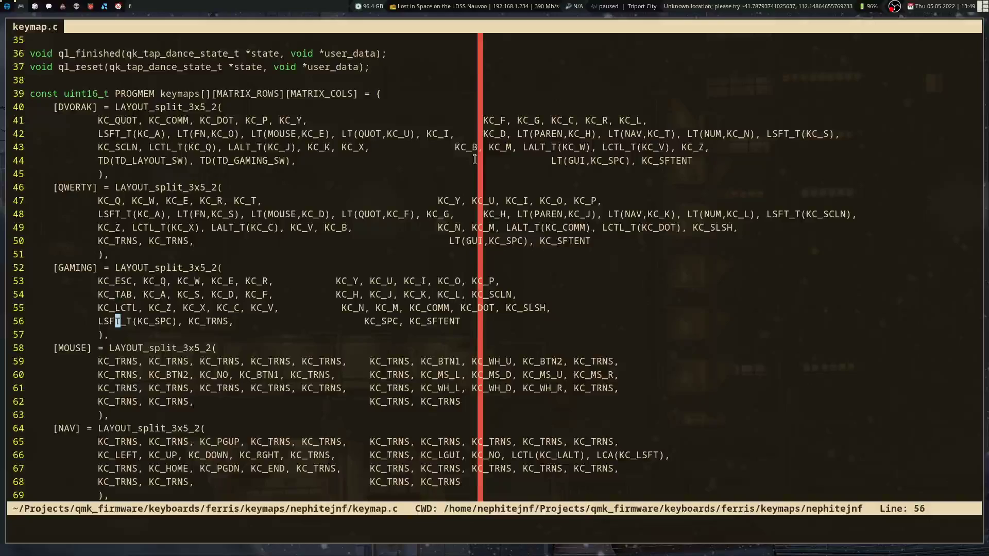
# Look back at the QWERTY layer definition and the thumb-key row of the DVORAK layer in keymap.c
pyautogui.press('Up')
pyautogui.press('Up')
pyautogui.press('Up')
pyautogui.press('Up')
pyautogui.press('Up')
pyautogui.press('Up')
pyautogui.press('Up')
pyautogui.press('Up')
pyautogui.press('Up')
pyautogui.press('Up')
pyautogui.press('Up')
pyautogui.press('Up')
# Read through the MOUSE, NAV and QUOT layer definitions in keymap.c, down to the PAREN layer
pyautogui.press('Down')
pyautogui.press('Down')
pyautogui.press('Down')
pyautogui.press('Down')
pyautogui.press('Down')
pyautogui.press('Down')
pyautogui.press('Down')
pyautogui.press('Down')
pyautogui.press('Down')
pyautogui.press('Down')
pyautogui.press('Down')
pyautogui.press('Down')
pyautogui.press('Down')
pyautogui.press('Down')
pyautogui.press('Down')
pyautogui.press('Down')
pyautogui.press('Down')
pyautogui.press('Down')
pyautogui.press('Down')
pyautogui.press('Down')
pyautogui.press('Down')
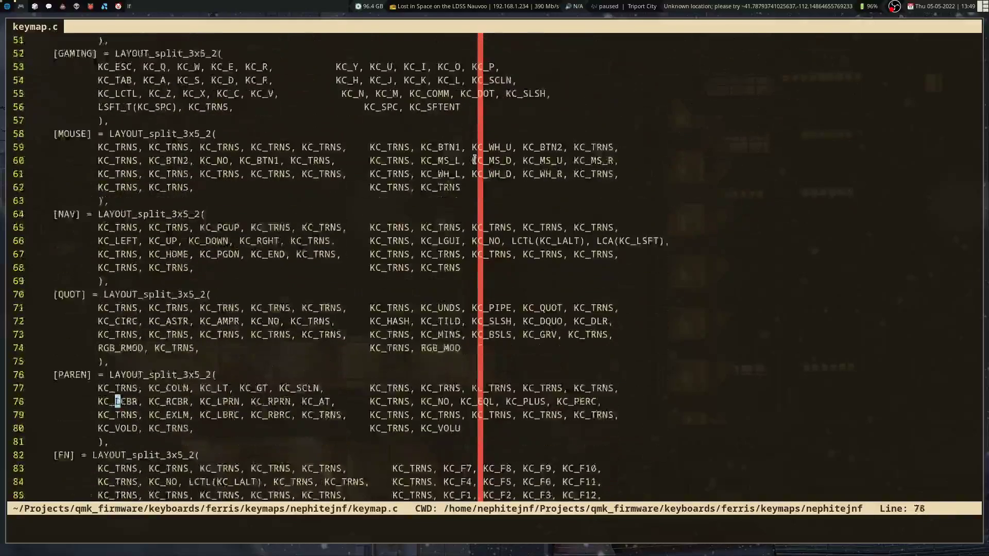
# Examine the PAREN, FN, NUM and GUI layer definitions at the end of the keymaps array
pyautogui.press('Down')
pyautogui.press('Down')
pyautogui.press('Down')
pyautogui.press('Down')
pyautogui.press('Down')
pyautogui.press('Down')
pyautogui.press('Down')
pyautogui.press('Down')
pyautogui.press('Down')
pyautogui.press('Down')
pyautogui.press('Down')
pyautogui.press('Down')
pyautogui.press('Down')
pyautogui.press('Down')
pyautogui.press('Down')
pyautogui.press('Down')
pyautogui.press('Down')
pyautogui.press('Down')
pyautogui.press('Down')
pyautogui.press('Down')
pyautogui.press('Down')
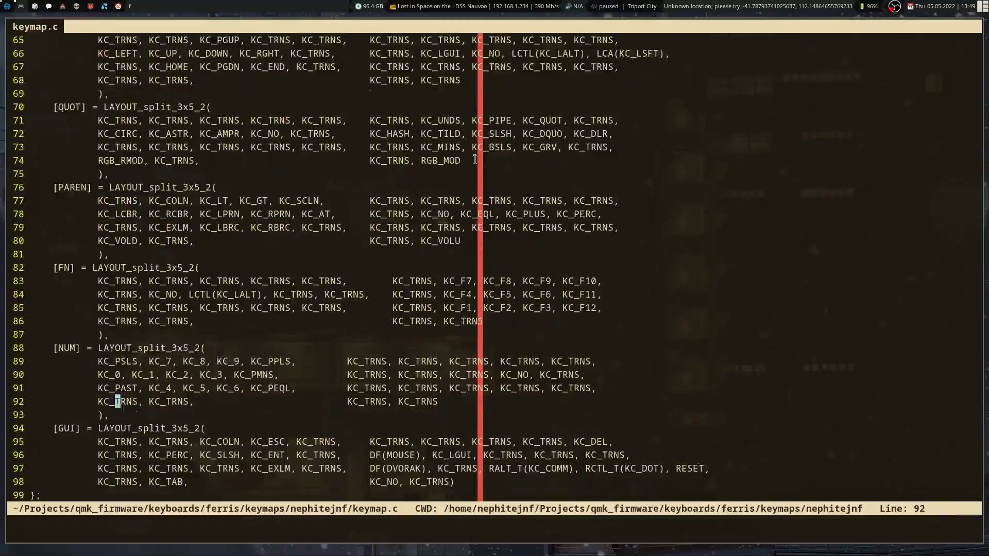
# Read the tap-dance code below the layers, from the cur_dance function down to the tap_dance_actions array
pyautogui.press('Down')
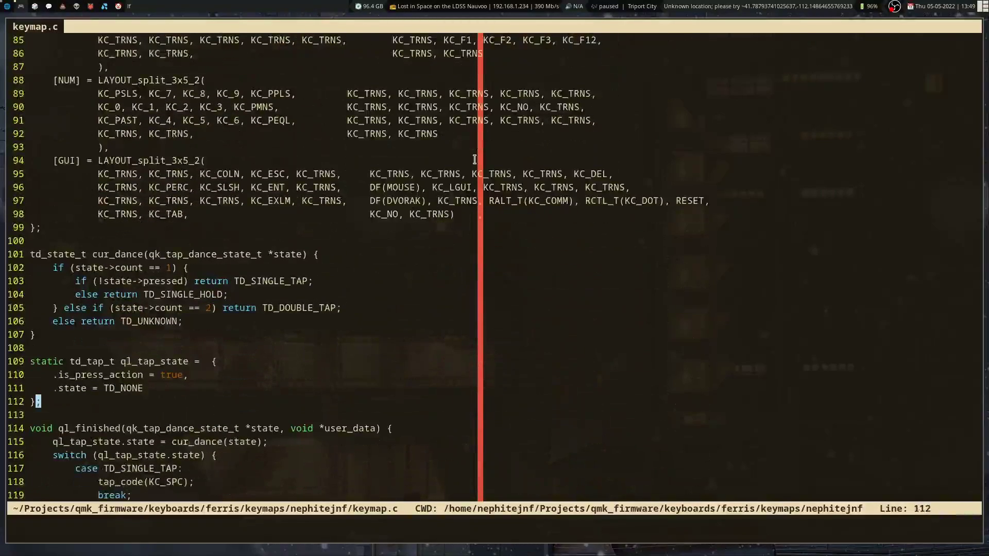
pyautogui.press('Down')
pyautogui.press('Down')
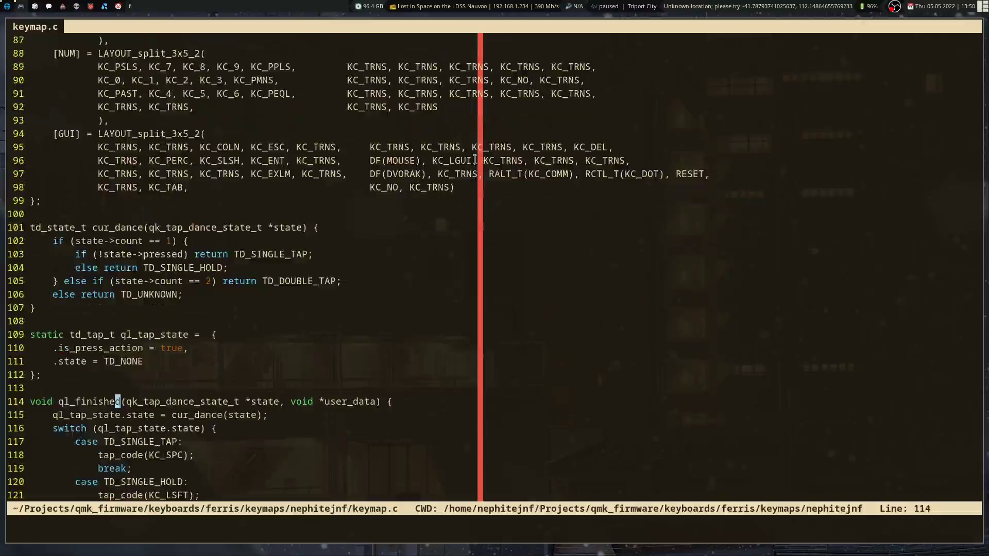
pyautogui.press('Down')
pyautogui.press('Down')
pyautogui.press('Down')
pyautogui.press('Down')
pyautogui.press('Down')
pyautogui.press('Down')
pyautogui.press('Down')
pyautogui.press('Down')
pyautogui.press('Down')
pyautogui.press('Down')
pyautogui.press('Down')
pyautogui.press('Down')
pyautogui.press('Down')
pyautogui.press('Down')
pyautogui.press('Down')
pyautogui.press('Down')
pyautogui.press('Down')
pyautogui.press('Down')
pyautogui.press('Down')
pyautogui.press('Down')
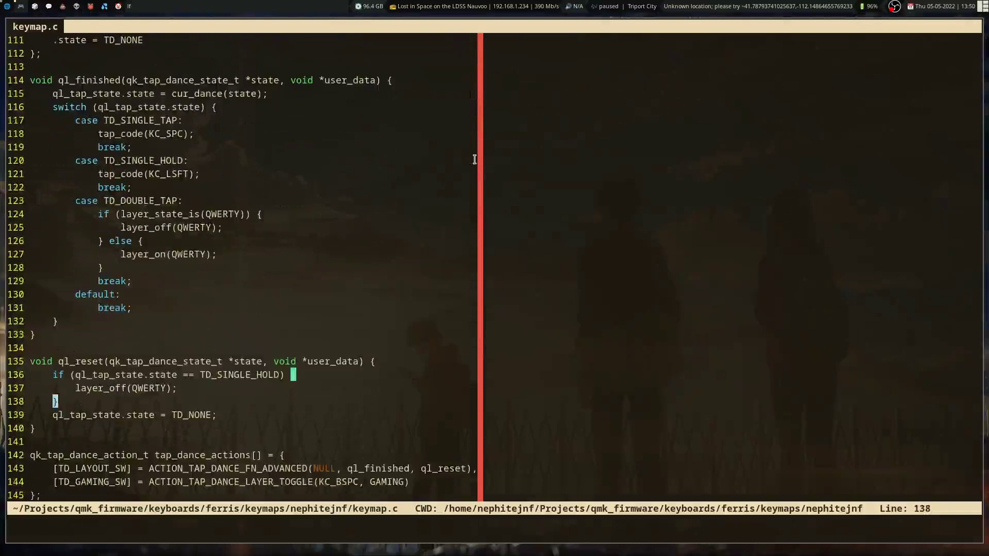
pyautogui.press('Down')
pyautogui.press('Down')
pyautogui.press('Down')
pyautogui.press('Down')
pyautogui.press('Down')
pyautogui.press('Down')
pyautogui.press('Down')
pyautogui.press('Down')
# Go back up to the ql_finished function and examine its switch on the tap state
pyautogui.press('Up')
pyautogui.press('Up')
pyautogui.press('Up')
pyautogui.press('Up')
pyautogui.press('Up')
pyautogui.press('Up')
pyautogui.press('Up')
pyautogui.press('Up')
pyautogui.press('Up')
pyautogui.press('Up')
pyautogui.press('Up')
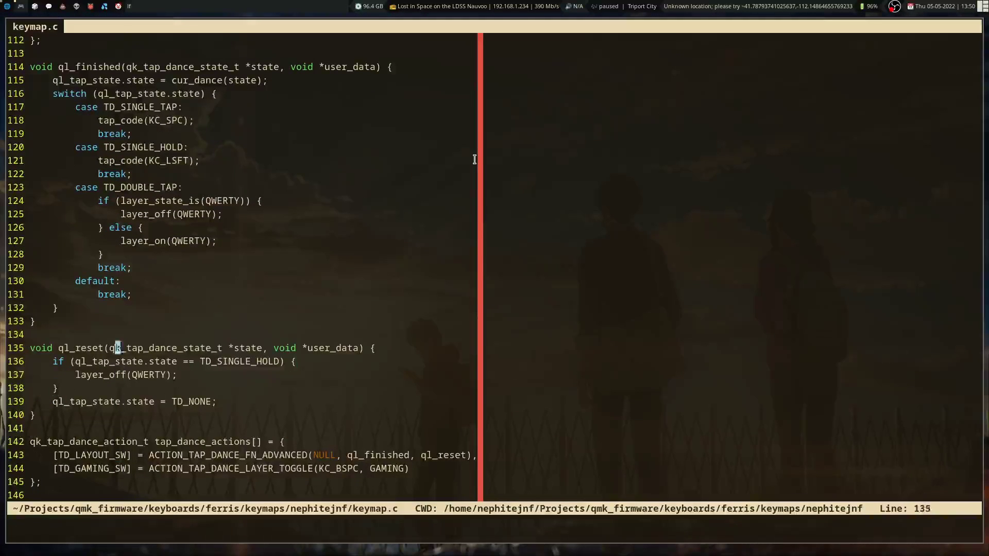
pyautogui.press('Up')
pyautogui.press('Up')
pyautogui.press('Up')
pyautogui.press('Up')
pyautogui.press('Up')
pyautogui.press('Up')
pyautogui.press('Up')
pyautogui.press('Up')
pyautogui.press('Up')
pyautogui.press('Up')
pyautogui.press('Up')
pyautogui.press('Up')
pyautogui.press('Up')
pyautogui.press('Up')
pyautogui.press('Up')
pyautogui.press('Up')
pyautogui.press('Up')
pyautogui.press('Up')
pyautogui.press('Up')
pyautogui.press('Up')
pyautogui.press('Down')
pyautogui.press('Down')
pyautogui.press('Down')
pyautogui.press('Down')
pyautogui.press('Down')
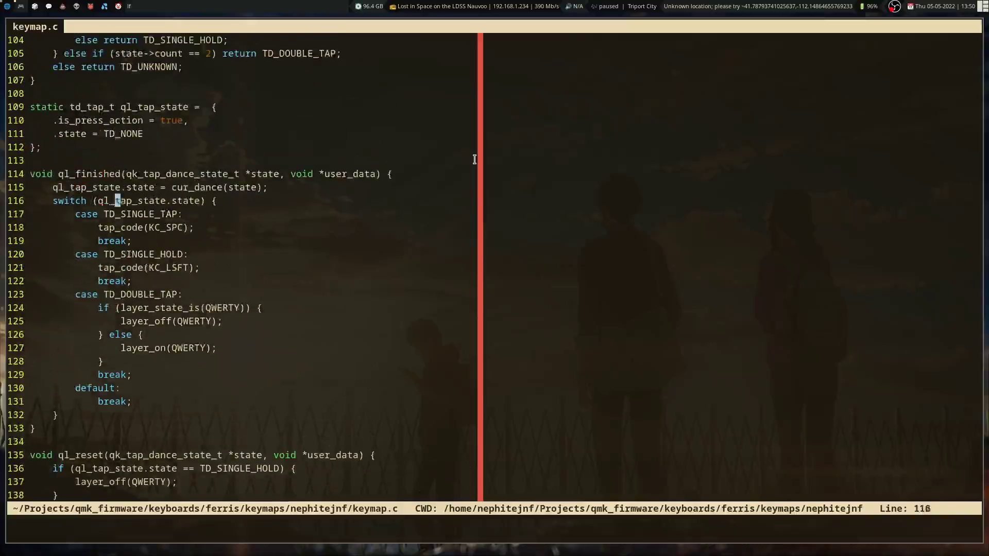
# Reread the tap, hold and double-tap cases, the ql_reset function and the tap_dance_actions array to the end of the file
pyautogui.press('Down')
pyautogui.press('Down')
pyautogui.press('Down')
pyautogui.press('Down')
pyautogui.press('Down')
pyautogui.press('Down')
pyautogui.press('Down')
pyautogui.press('Down')
pyautogui.press('Down')
pyautogui.press('Down')
pyautogui.press('Down')
pyautogui.press('Down')
pyautogui.press('Down')
pyautogui.press('Down')
pyautogui.press('Down')
pyautogui.press('Down')
pyautogui.press('Down')
pyautogui.press('Down')
pyautogui.press('Down')
pyautogui.press('Down')
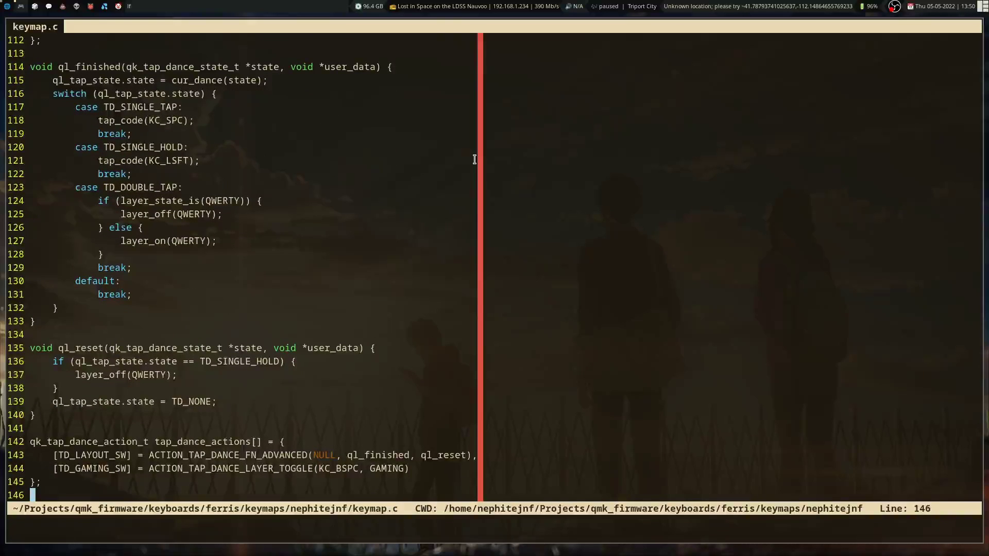
# Return to the beginning of keymap.c and examine the layer names listed in the sweep_layers enum
pyautogui.hotkey('ctrl', 'Home')
pyautogui.press('Down')
pyautogui.press('Down')
pyautogui.press('Down')
pyautogui.press('Down')
pyautogui.press('Down')
pyautogui.press('Down')
pyautogui.press('Down')
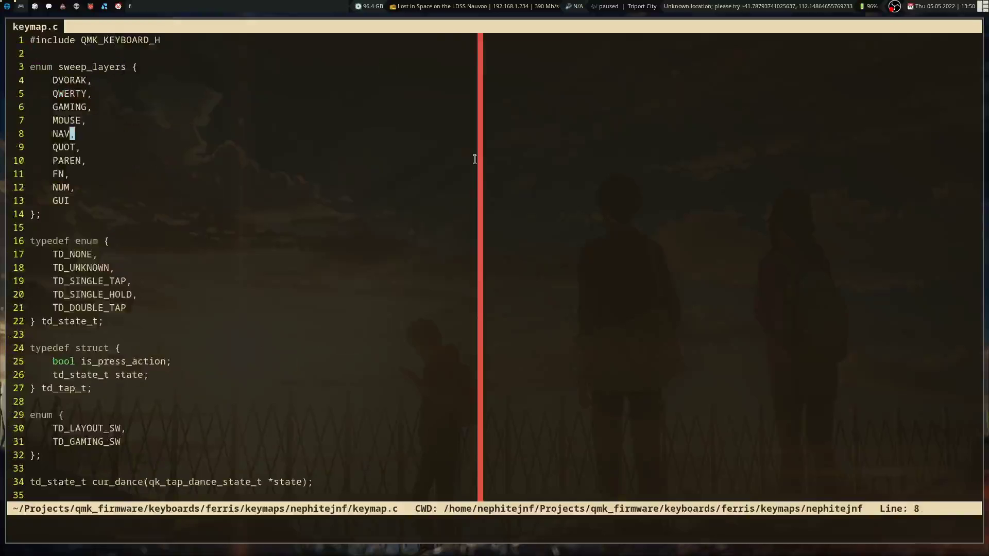
pyautogui.press('Down')
pyautogui.press('Down')
pyautogui.press('Down')
pyautogui.press('Down')
pyautogui.press('Down')
pyautogui.press('Down')
pyautogui.press('Up')
pyautogui.press('Up')
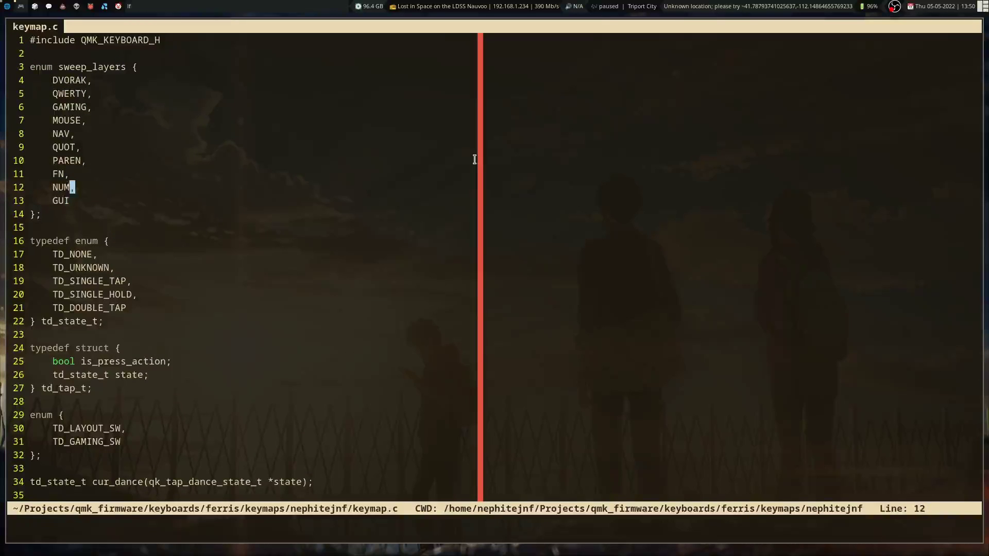
# Read on from the layer enum to the keymaps array and examine the DVORAK, QWERTY and GAMING layers
pyautogui.press('Up')
pyautogui.press('Up')
pyautogui.press('Up')
pyautogui.press('Down')
pyautogui.press('Down')
pyautogui.press('Down')
pyautogui.press('Down')
pyautogui.press('Down')
pyautogui.press('Down')
pyautogui.press('Down')
pyautogui.press('Down')
pyautogui.press('Down')
pyautogui.press('Down')
pyautogui.press('Down')
pyautogui.press('Down')
pyautogui.press('Down')
pyautogui.press('Down')
pyautogui.press('Down')
pyautogui.press('Down')
pyautogui.press('Down')
pyautogui.press('Down')
pyautogui.press('Down')
pyautogui.press('Down')
pyautogui.press('Down')
pyautogui.press('Down')
pyautogui.press('Down')
pyautogui.press('Down')
pyautogui.press('Down')
pyautogui.press('Down')
pyautogui.press('Down')
pyautogui.press('Down')
pyautogui.press('Down')
pyautogui.press('Down')
pyautogui.press('Down')
pyautogui.press('Down')
pyautogui.press('Down')
pyautogui.press('Down')
pyautogui.press('Down')
pyautogui.press('Down')
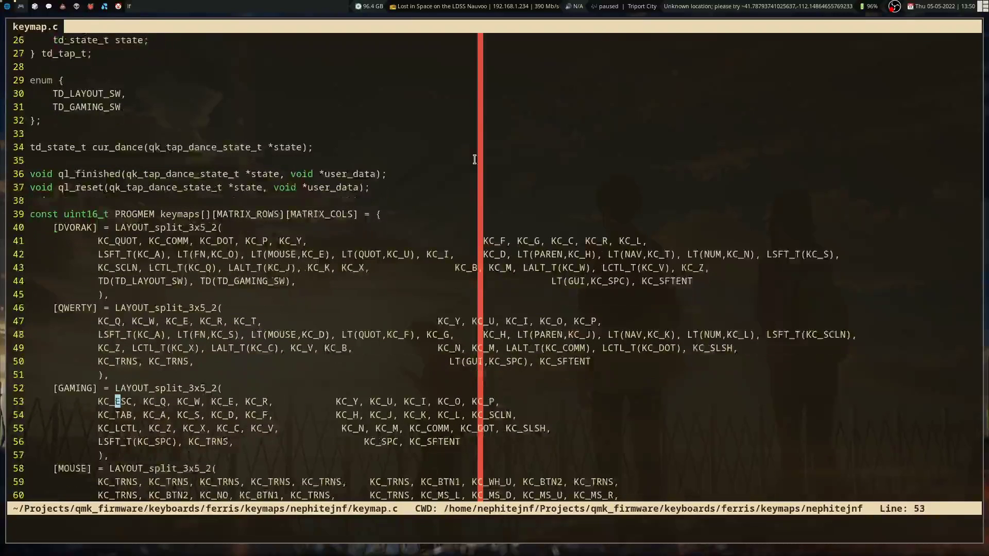
pyautogui.press('Down')
pyautogui.press('Up')
pyautogui.press('Up')
pyautogui.press('Up')
pyautogui.press('Up')
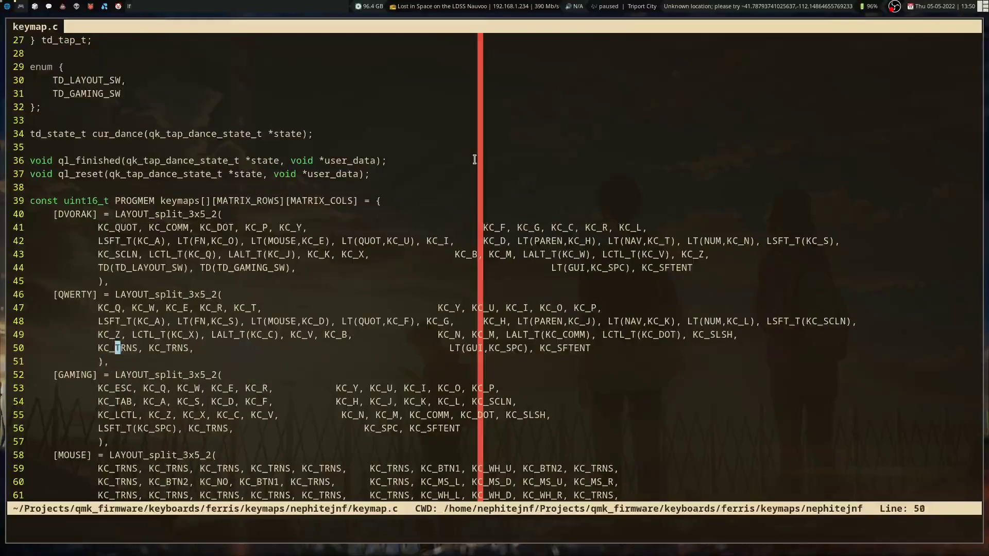
# Examine the key assignments of the MOUSE and NAV layers in the keymaps array
pyautogui.press('Down')
pyautogui.press('Down')
pyautogui.press('Down')
pyautogui.press('Down')
pyautogui.press('Down')
pyautogui.press('Down')
pyautogui.press('Down')
pyautogui.press('Down')
pyautogui.press('Down')
pyautogui.press('Down')
pyautogui.press('Down')
pyautogui.press('Down')
pyautogui.press('Down')
pyautogui.press('Down')
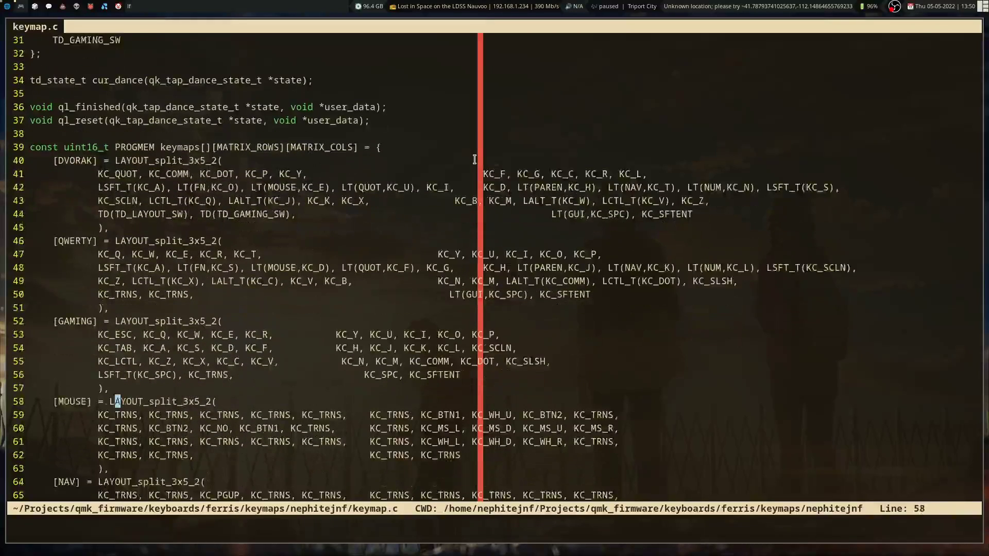
pyautogui.press('Up')
pyautogui.press('Up')
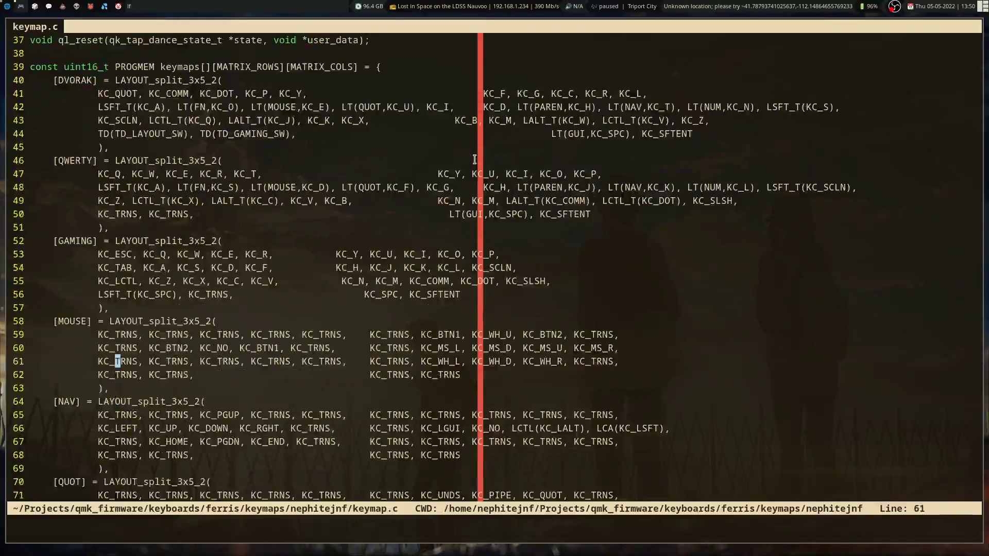
pyautogui.press('Down')
pyautogui.press('Down')
pyautogui.press('Down')
pyautogui.press('Down')
pyautogui.press('Down')
pyautogui.press('Down')
pyautogui.press('Down')
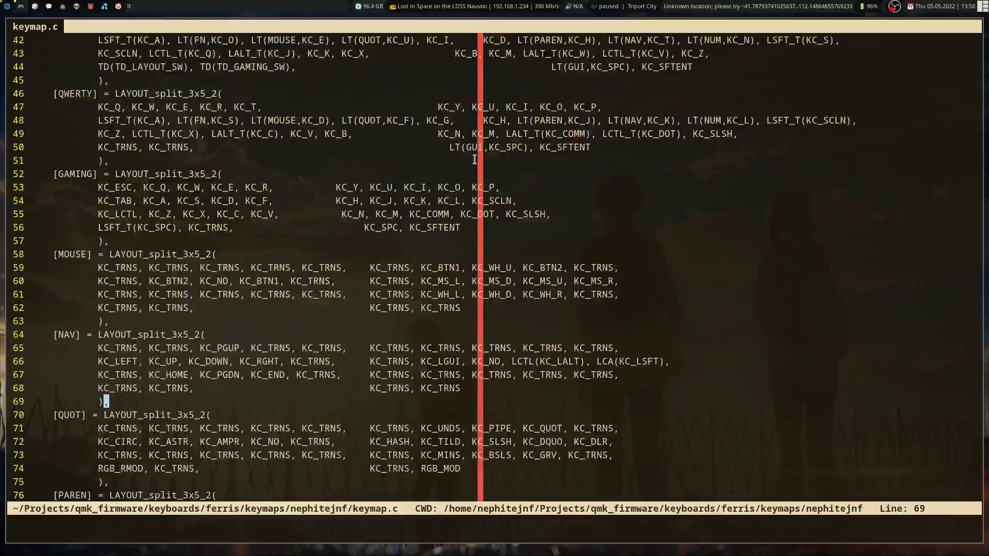
# Examine the symbol assignments of the QUOT and PAREN layers
pyautogui.press('Down')
pyautogui.press('Down')
pyautogui.press('Down')
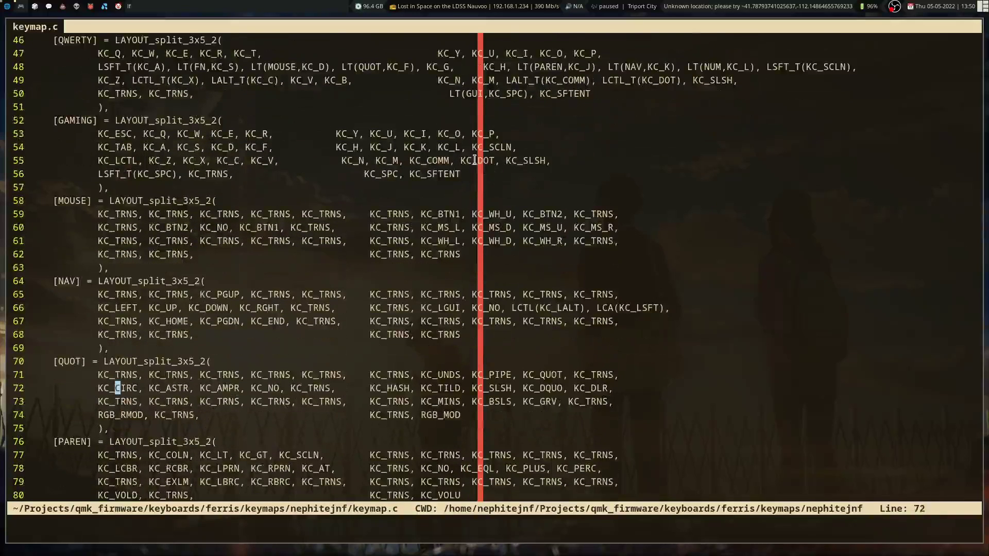
pyautogui.press('Down')
pyautogui.press('Down')
pyautogui.press('Down')
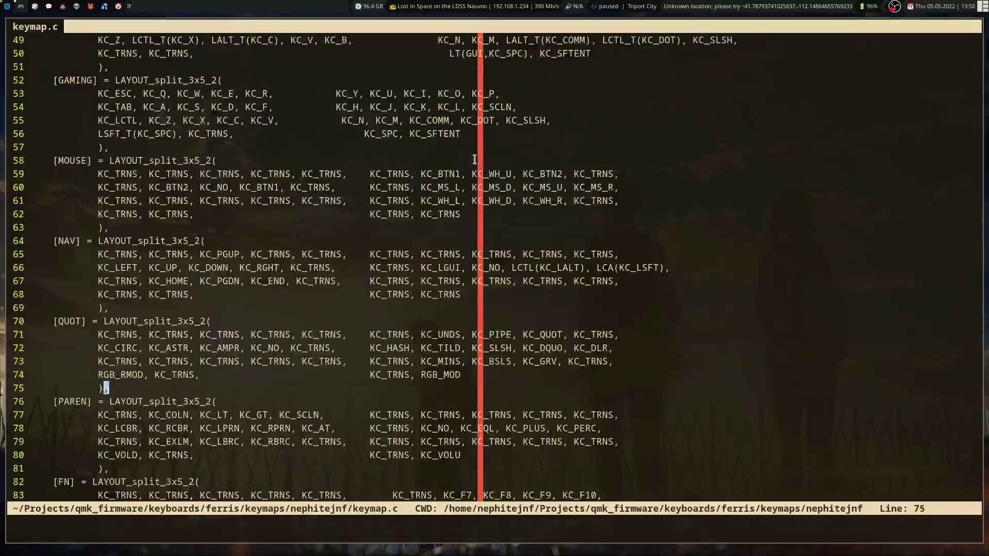
pyautogui.press('Down')
pyautogui.press('Down')
pyautogui.press('Down')
pyautogui.press('Down')
pyautogui.press('Down')
pyautogui.press('Down')
pyautogui.press('Down')
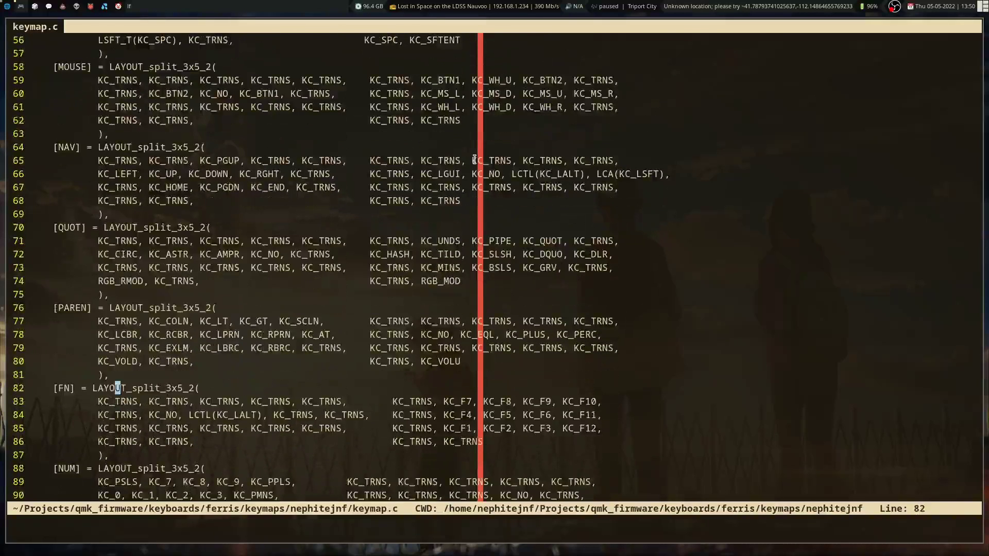
# Examine the function keys of the FN layer and the digits and operators of the NUM layer
pyautogui.press('Down')
pyautogui.press('Down')
pyautogui.press('Down')
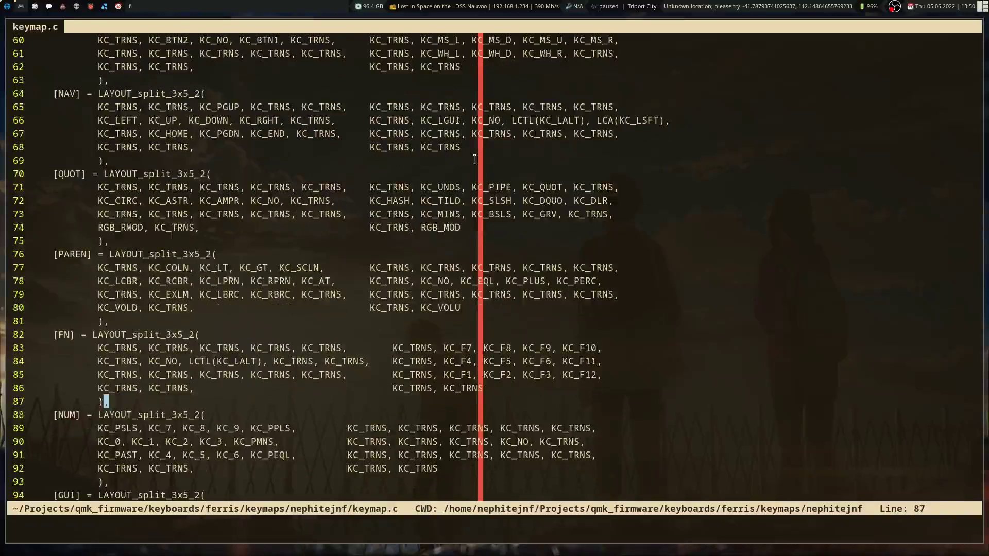
pyautogui.press('j')
pyautogui.press('j')
pyautogui.press('j')
pyautogui.press('j')
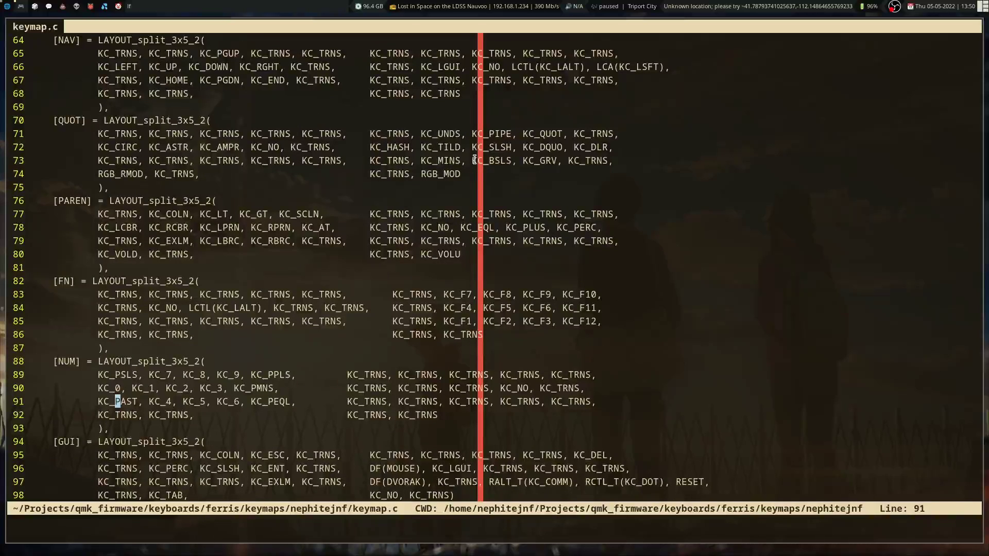
pyautogui.scroll(-2, 474, 160)
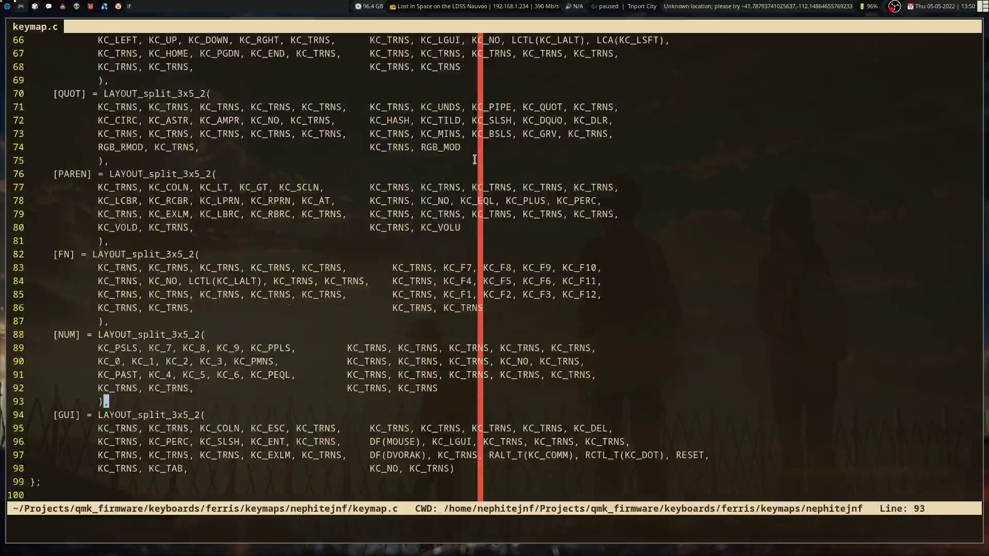
# Examine the rows of the GUI layer, including its default-layer switches, modifiers and reset key
pyautogui.press('j')
pyautogui.press('j')
pyautogui.press('j')
pyautogui.press('j')
pyautogui.press('j')
pyautogui.press('j')
pyautogui.press('j')
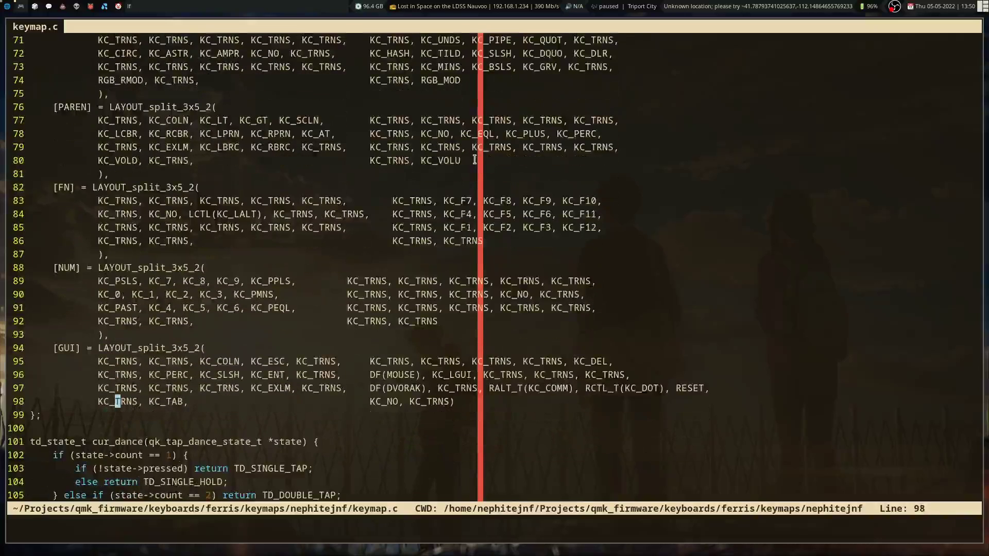
pyautogui.press('k')
pyautogui.press('k')
pyautogui.press('k')
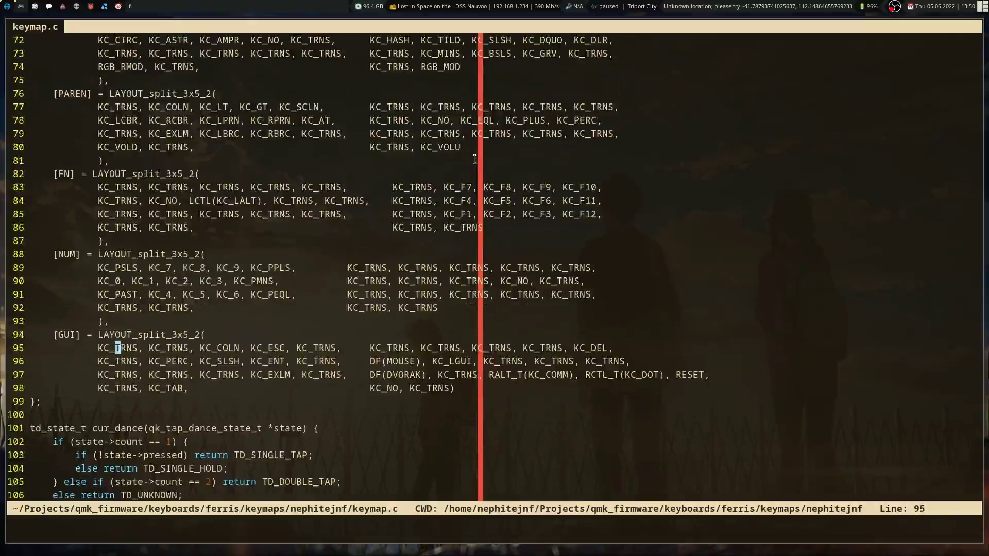
pyautogui.press('j')
pyautogui.press('j')
pyautogui.press('k')
pyautogui.press('k')
pyautogui.press('j')
pyautogui.press('j')
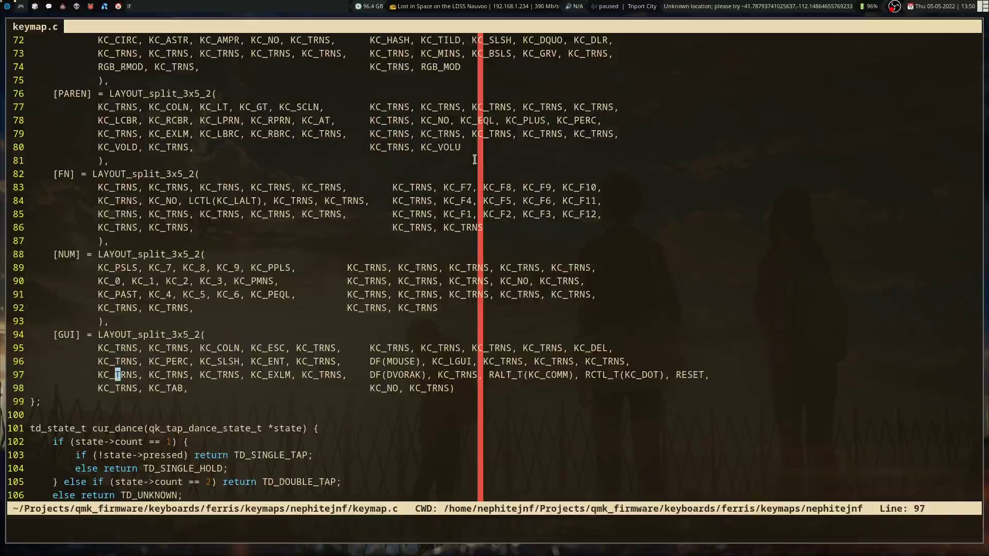
pyautogui.press('k')
pyautogui.press('k')
pyautogui.press('k')
pyautogui.press('j')
pyautogui.press('j')
pyautogui.press('j')
pyautogui.press('k')
pyautogui.press('k')
pyautogui.press('k')
# Switch to the GitHub Actions run in Chromium and save the firmware artifact as firmware (1).zip in Downloads
pyautogui.press('super+2')
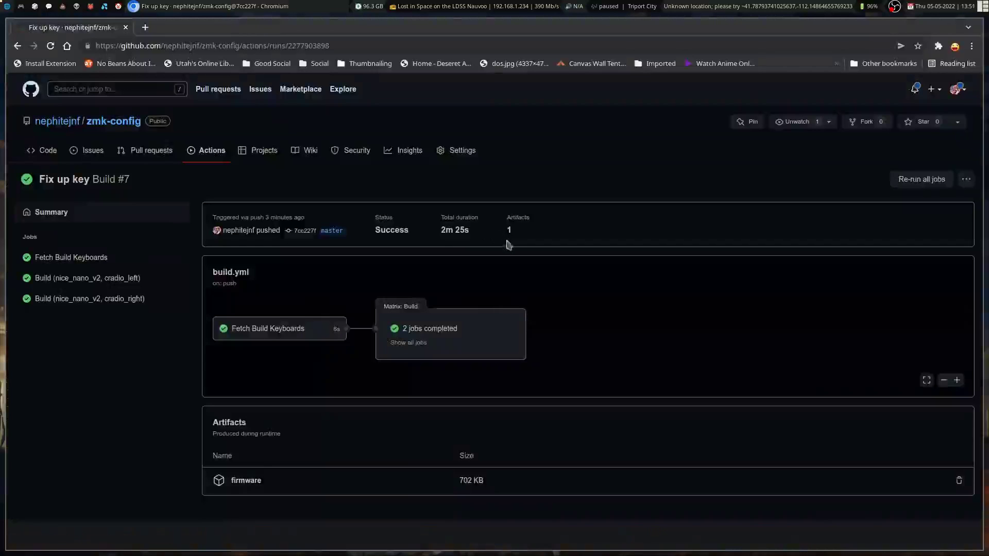
pyautogui.click(242, 482)
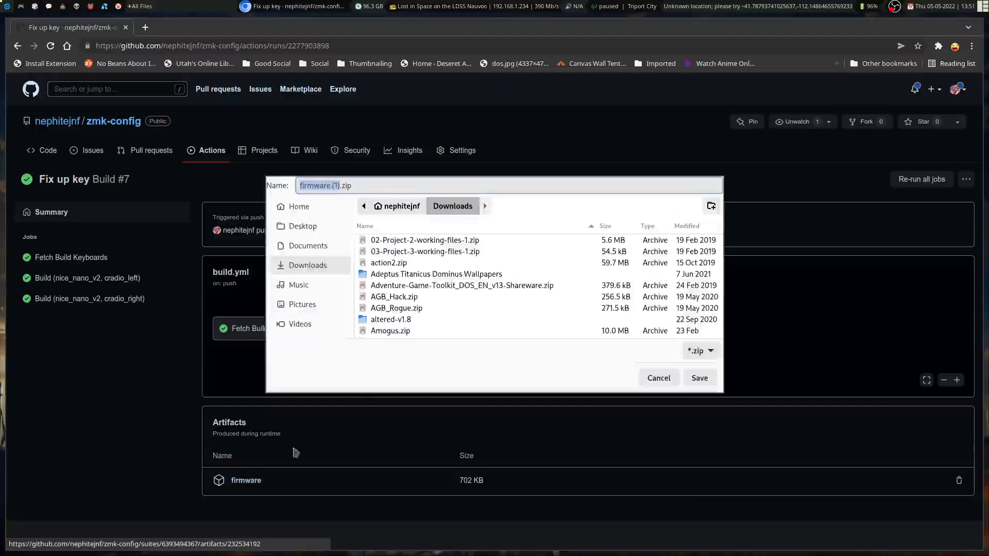
pyautogui.click(700, 378)
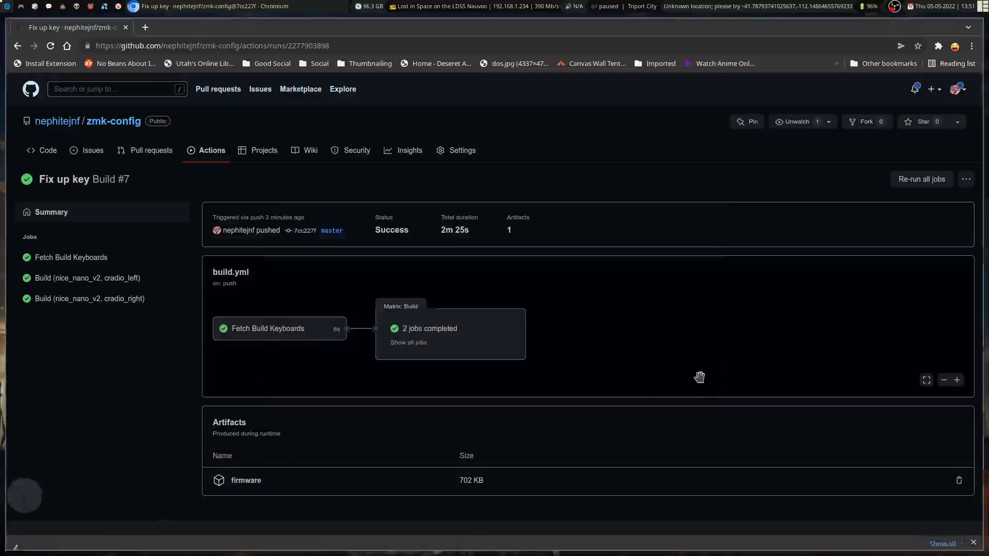
# On an empty workspace, find firmware (1).zip in the file manager's Downloads folder and open it with Engrampa Archive Manager
pyautogui.press('super+2')
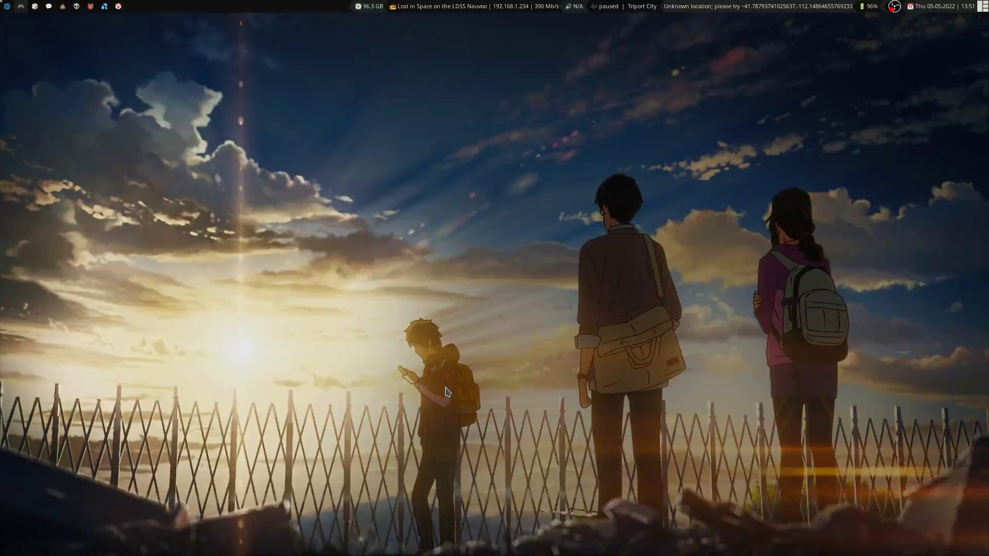
pyautogui.press('super+e')
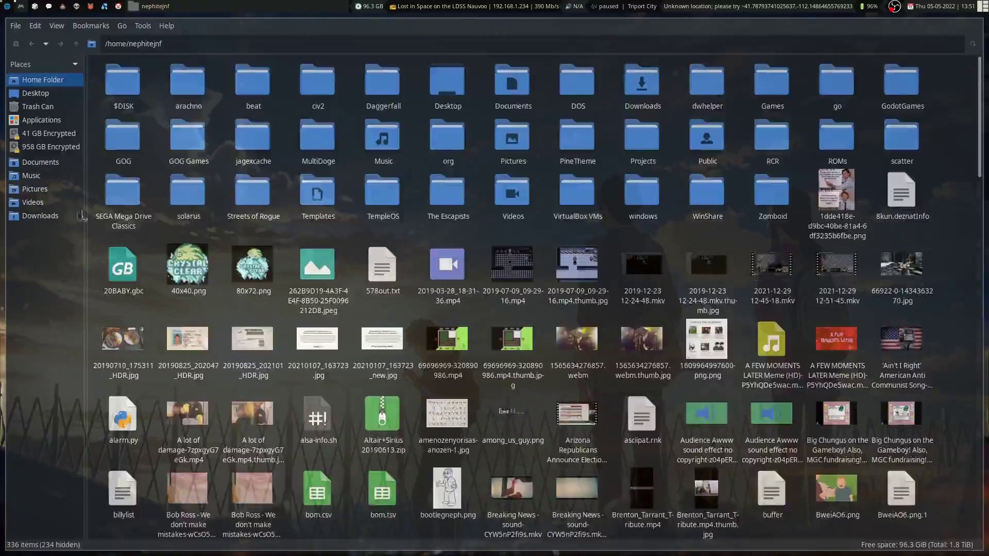
pyautogui.click(49, 216)
pyautogui.scroll(-10, 568, 399)
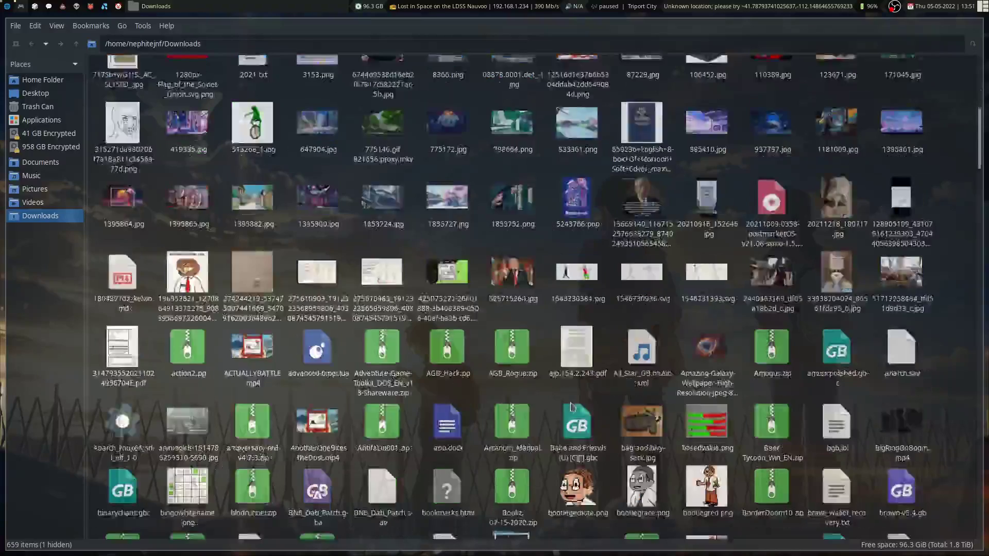
pyautogui.scroll(-10, 568, 398)
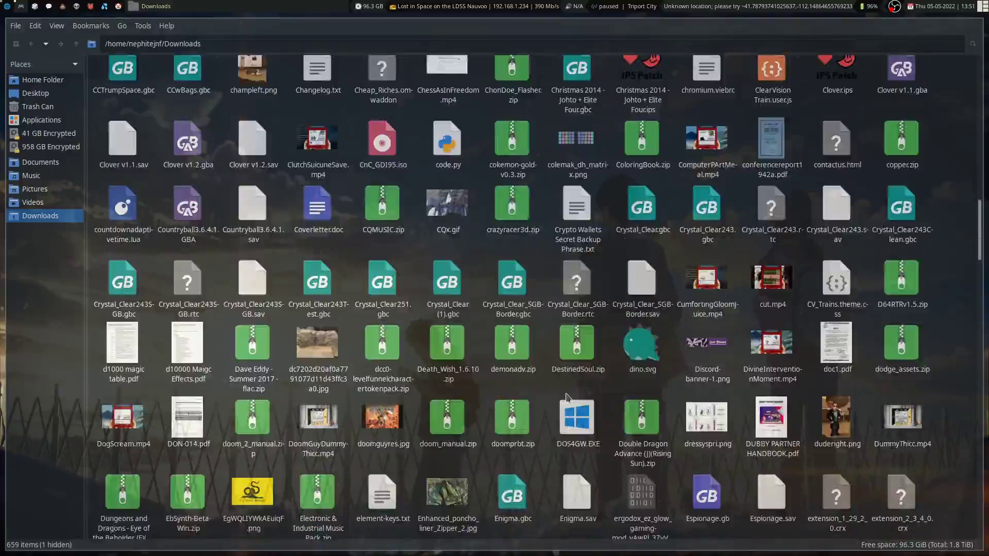
pyautogui.scroll(-3, 567, 394)
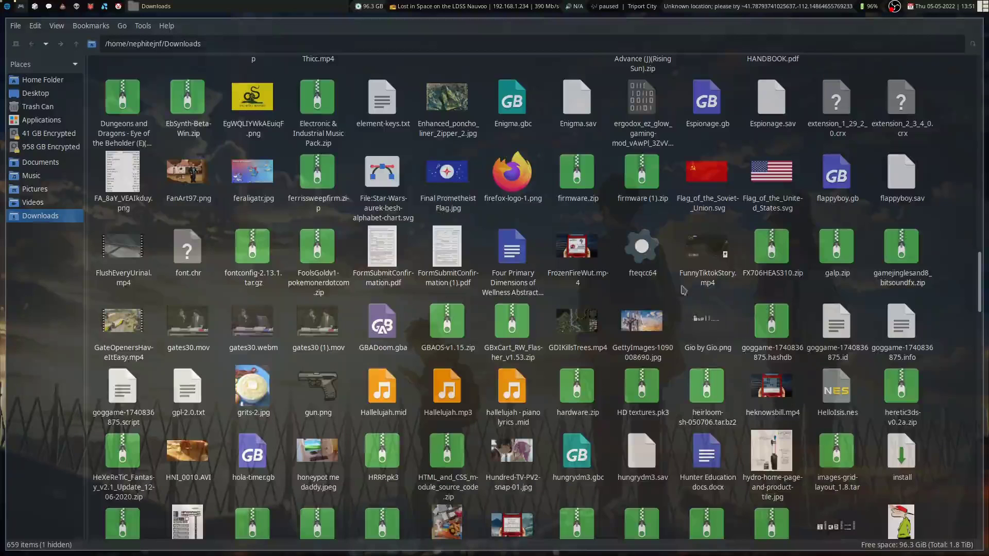
pyautogui.rightClick(645, 179)
pyautogui.moveTo(700, 200)
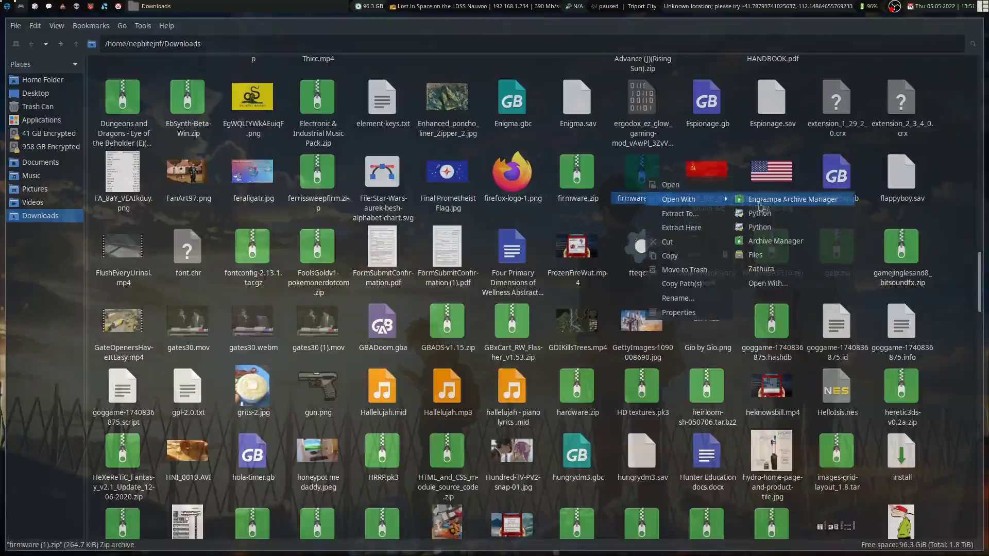
pyautogui.click(775, 204)
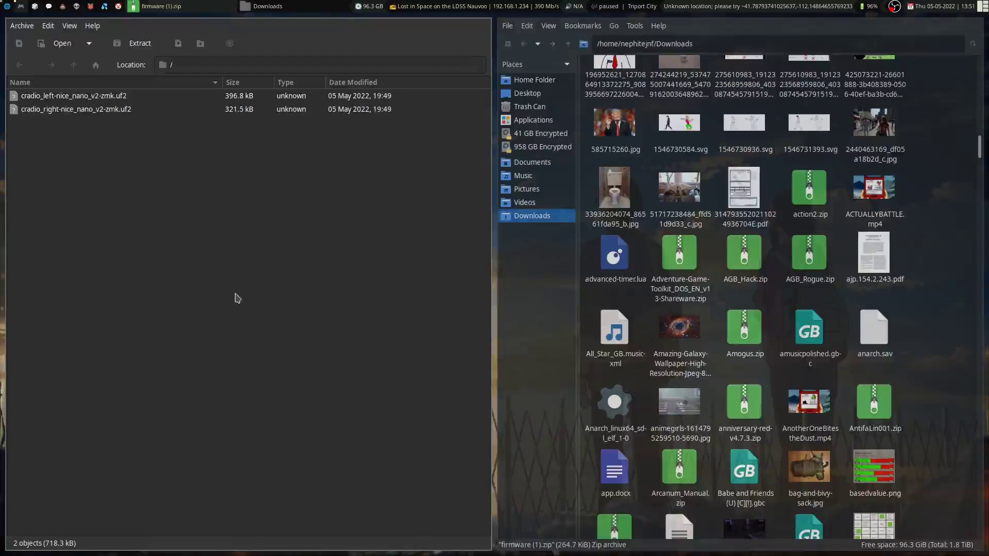
# Swap the two windows, open the NICENANO drive and copy cradio_right-nice_nano_v2-zmk.uf2 from the archive onto it
pyautogui.press('super+shift+Right')
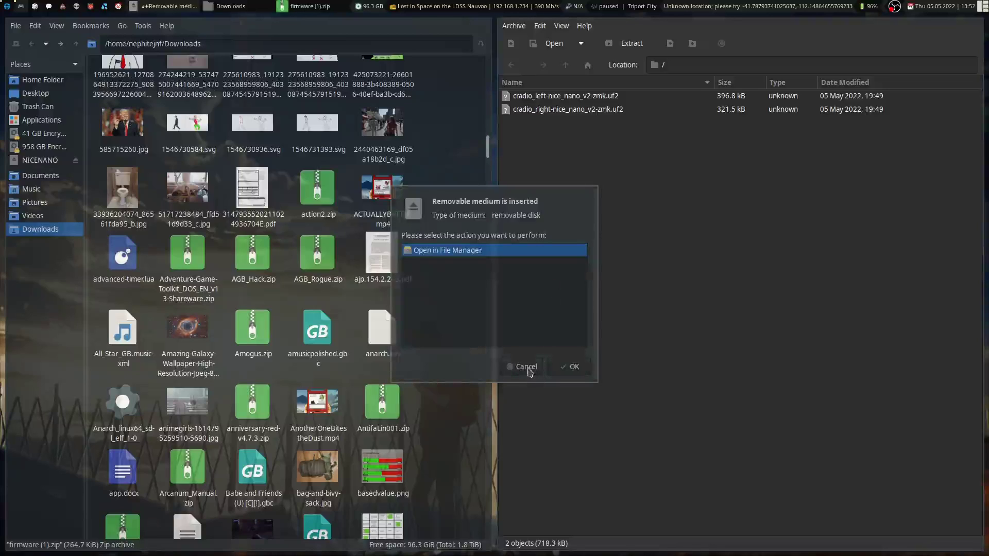
pyautogui.click(525, 367)
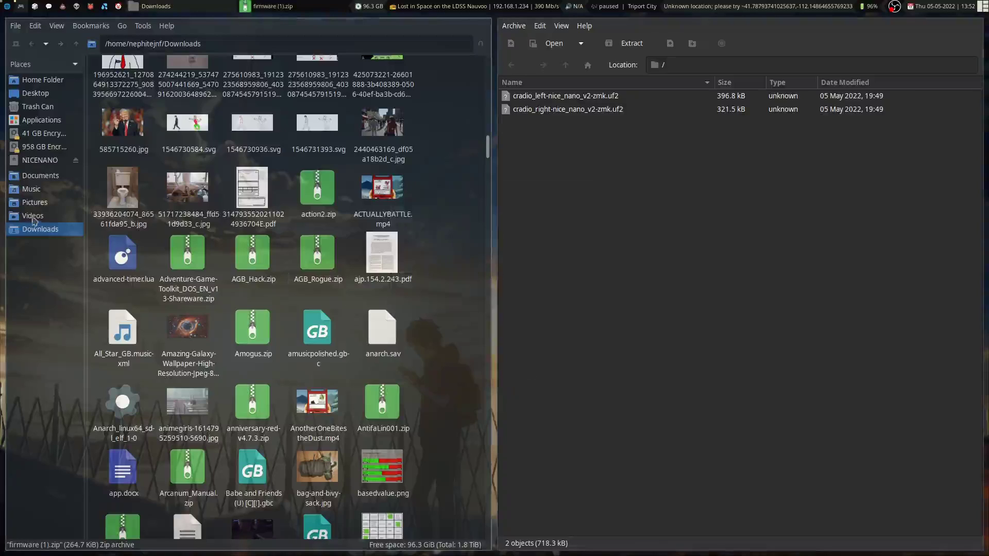
pyautogui.click(44, 161)
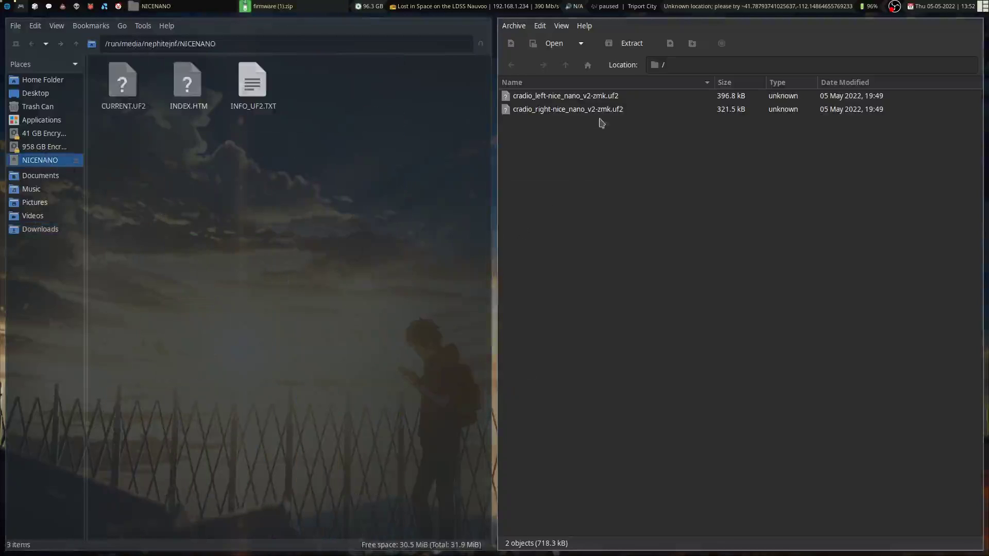
pyautogui.moveTo(581, 115); pyautogui.dragTo(169, 187)
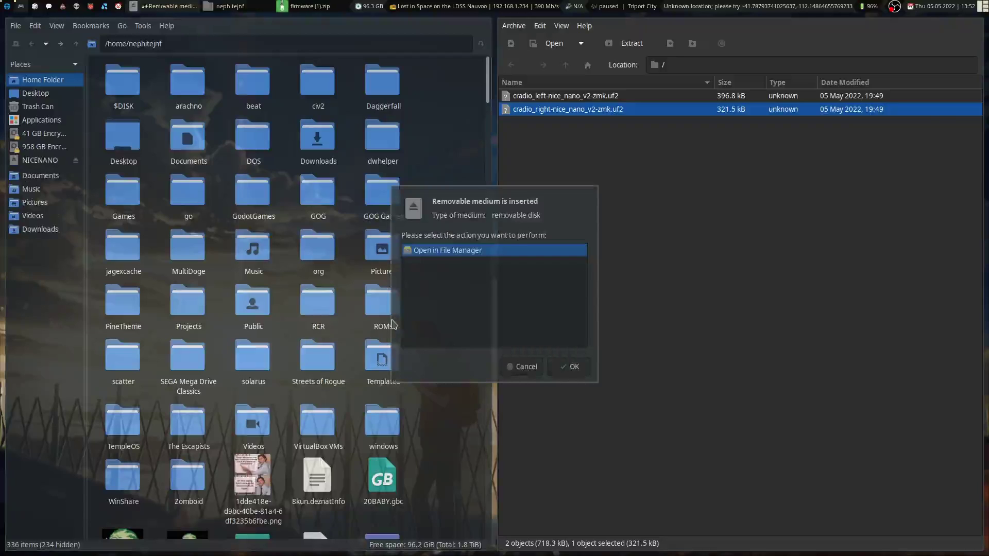
# Open the newly connected NICENANO drive and copy cradio_left-nice_nano_v2-zmk.uf2 from the archive onto it
pyautogui.click(520, 367)
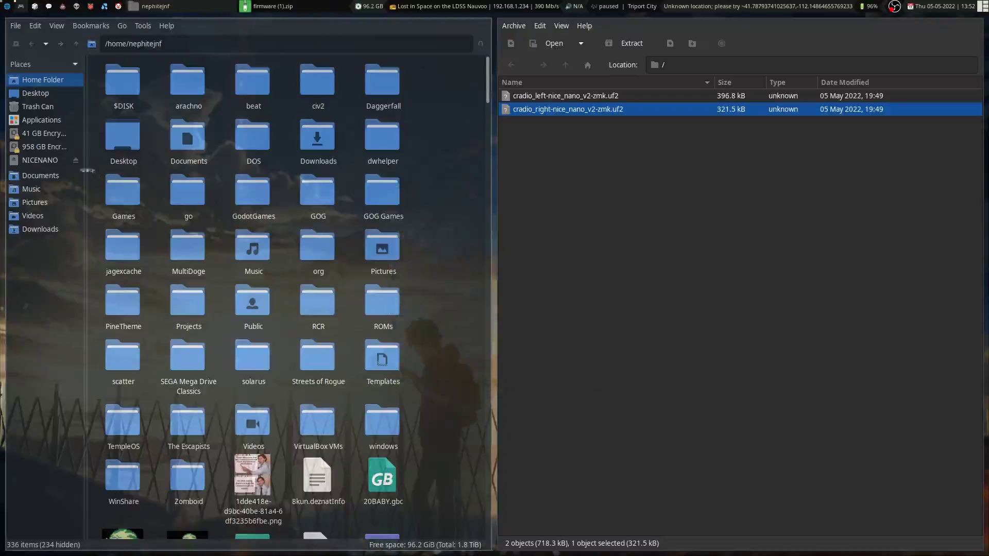
pyautogui.click(41, 160)
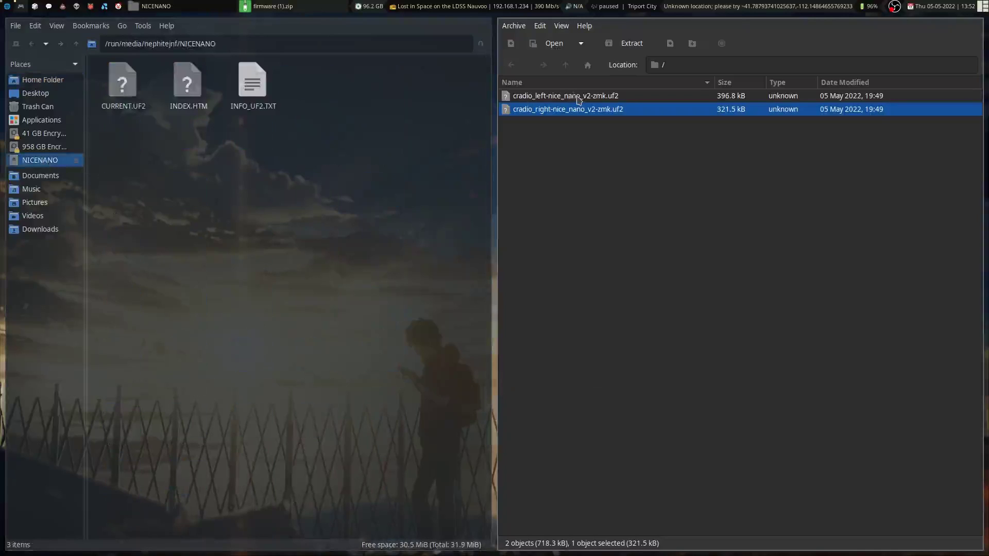
pyautogui.moveTo(579, 100); pyautogui.dragTo(242, 247)
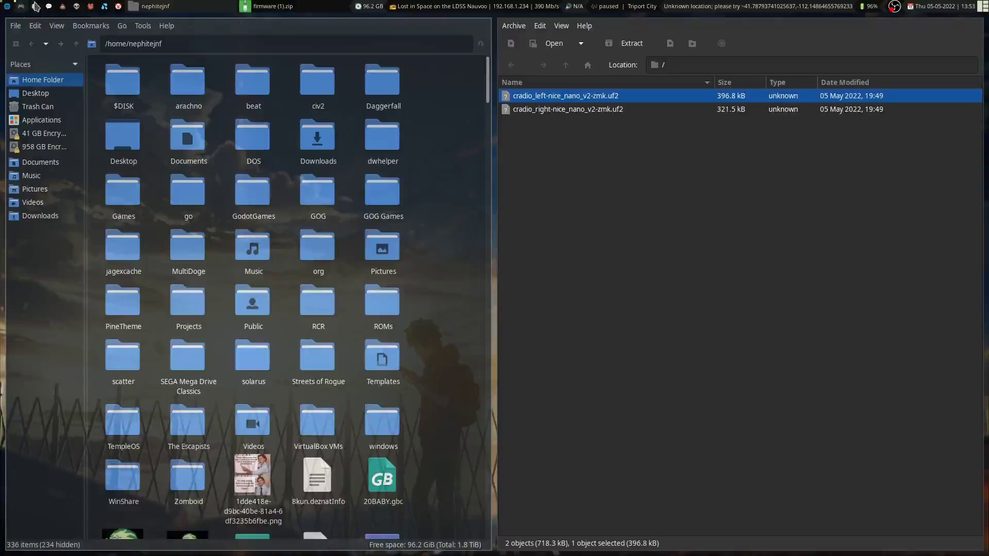
# Close the firmware archive and the file manager window
pyautogui.click(605, 179)
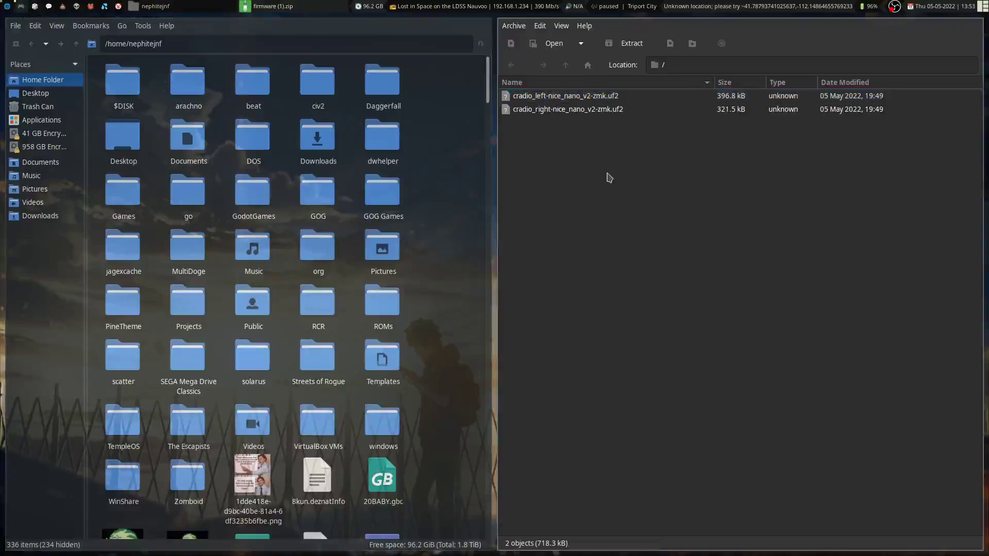
pyautogui.hotkey('ctrl', 'w')
pyautogui.hotkey('ctrl', 'w')
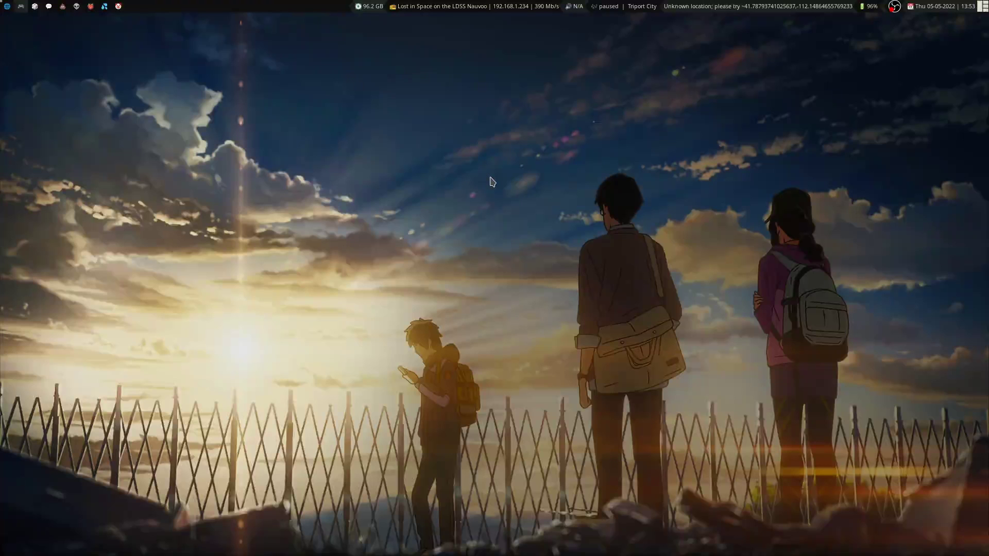
# Return to the GitHub Actions run in Chromium and dismiss the download bar
pyautogui.press('super+1')
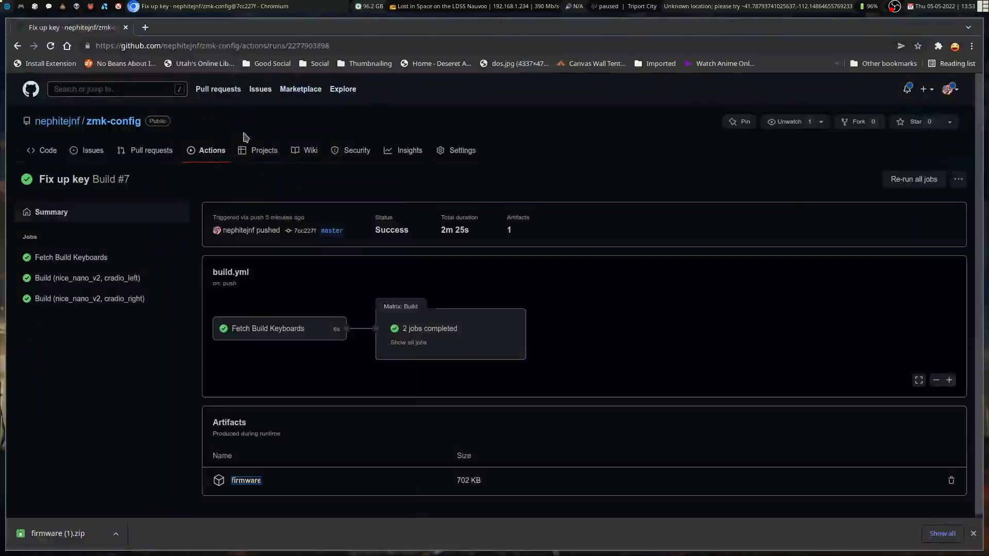
pyautogui.scroll(-1, 245, 137)
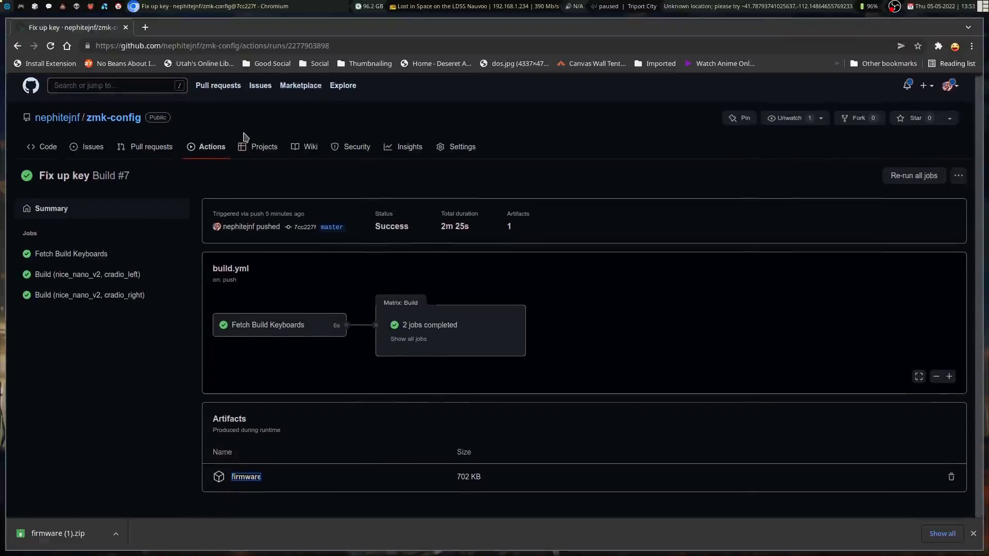
pyautogui.scroll(1, 245, 138)
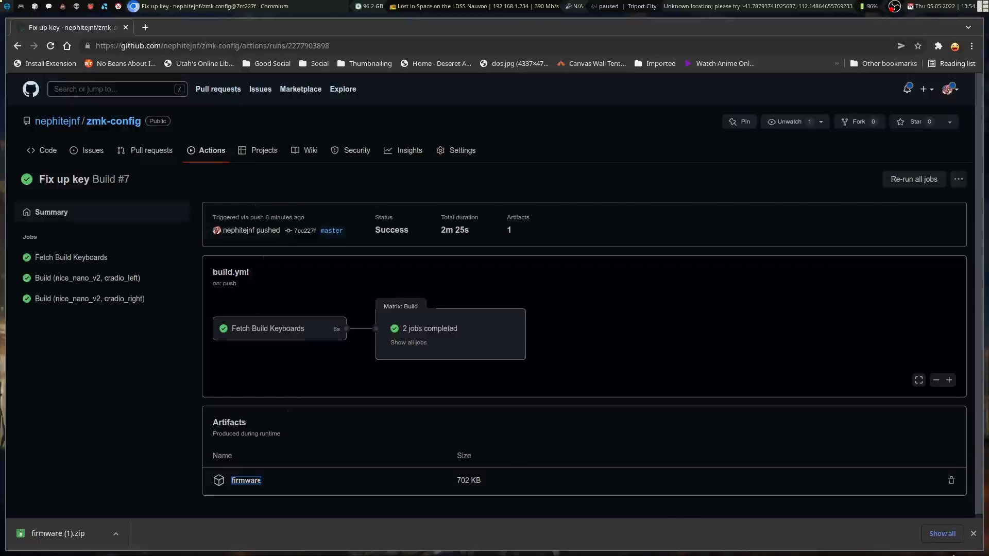
pyautogui.click(973, 533)
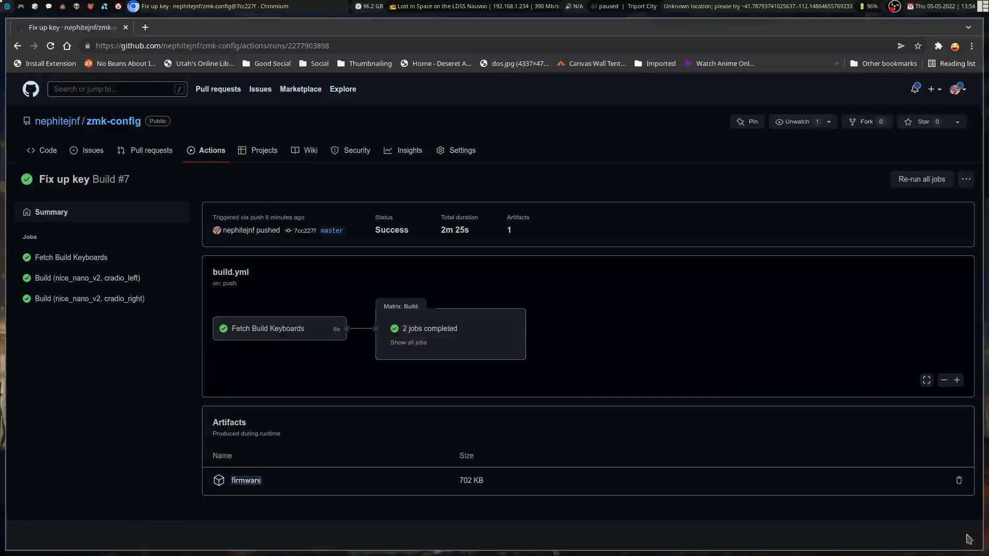